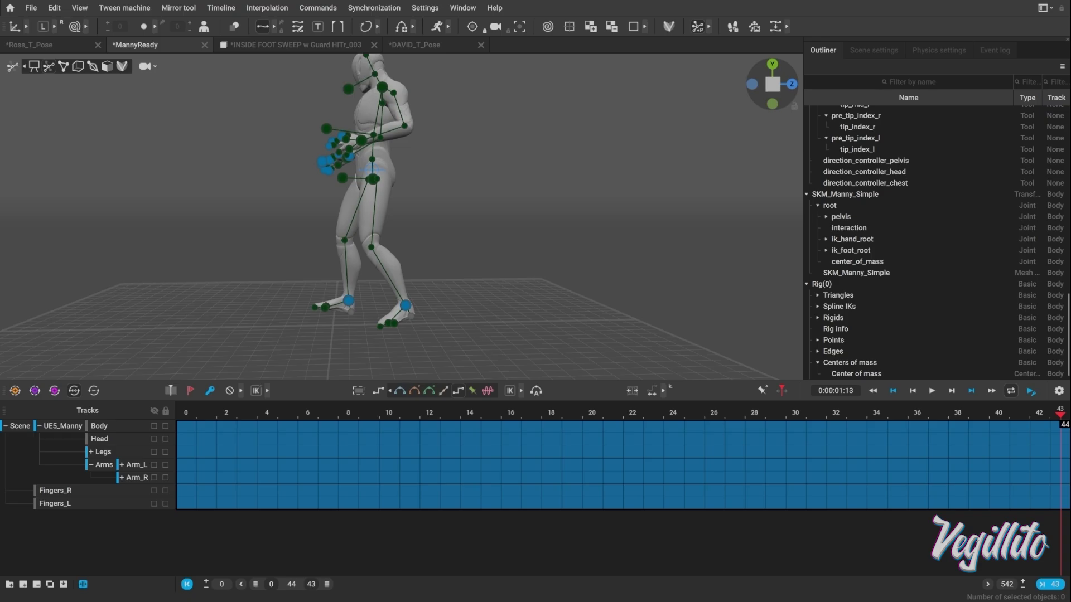
# - Play the Manny animation and examine the character's foot sweep motion from the front, side and above
pyautogui.keyDown('alt'); pyautogui.moveTo(368, 257); pyautogui.dragTo(528, 246); pyautogui.keyUp('alt')
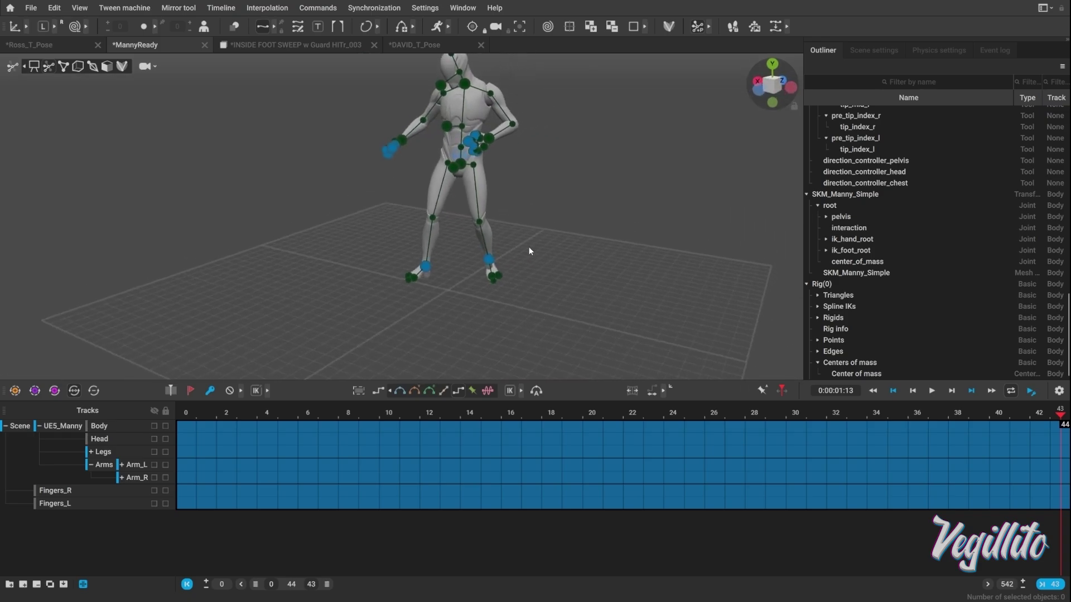
pyautogui.moveTo(528, 247); pyautogui.dragTo(575, 213, button='right')
pyautogui.press('space')
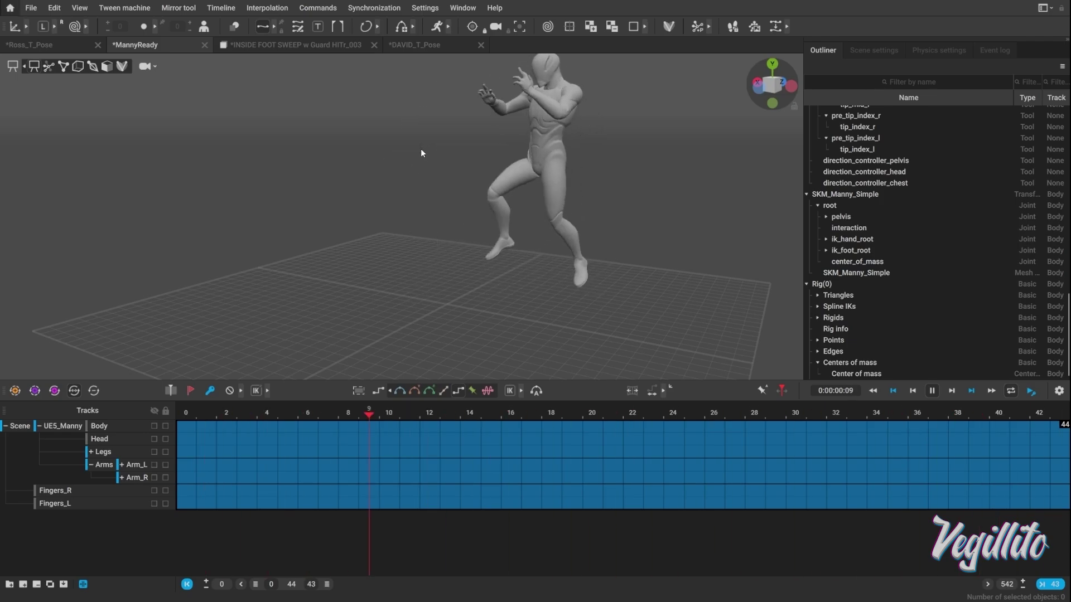
pyautogui.moveTo(511, 183); pyautogui.dragTo(472, 161, button='right')
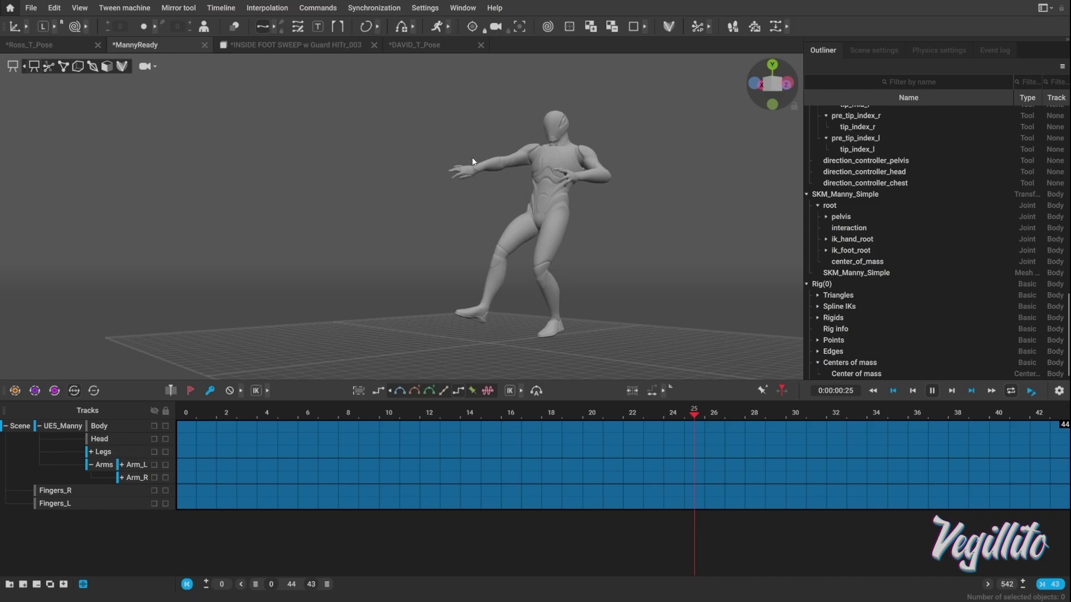
pyautogui.moveTo(527, 216); pyautogui.dragTo(414, 149, button='middle')
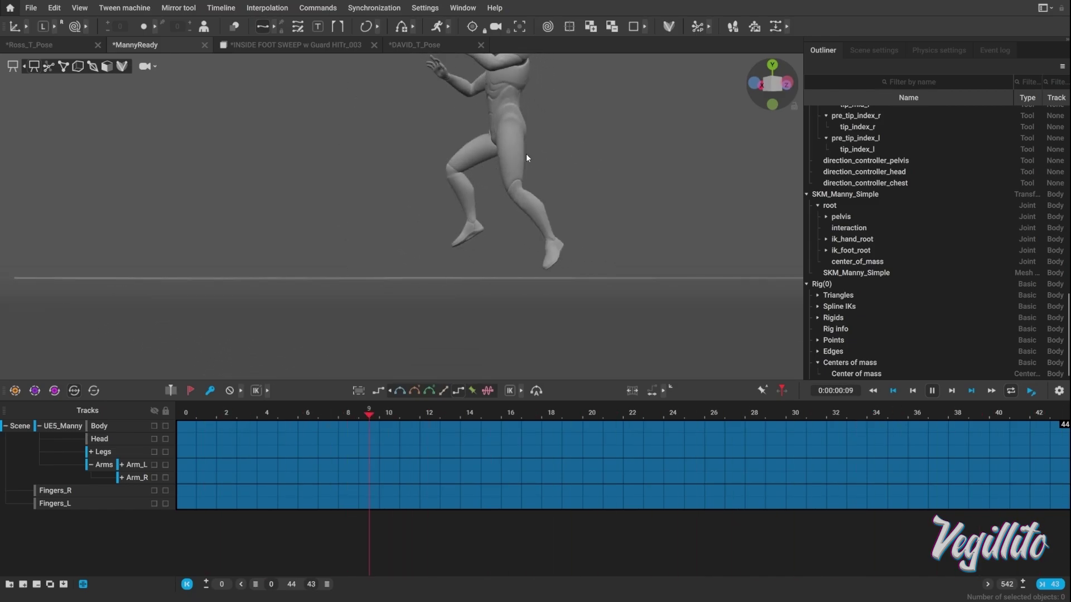
pyautogui.moveTo(526, 153); pyautogui.dragTo(550, 331, button='middle')
pyautogui.moveTo(509, 256); pyautogui.dragTo(516, 306, button='right')
pyautogui.moveTo(516, 305); pyautogui.dragTo(494, 217, button='middle')
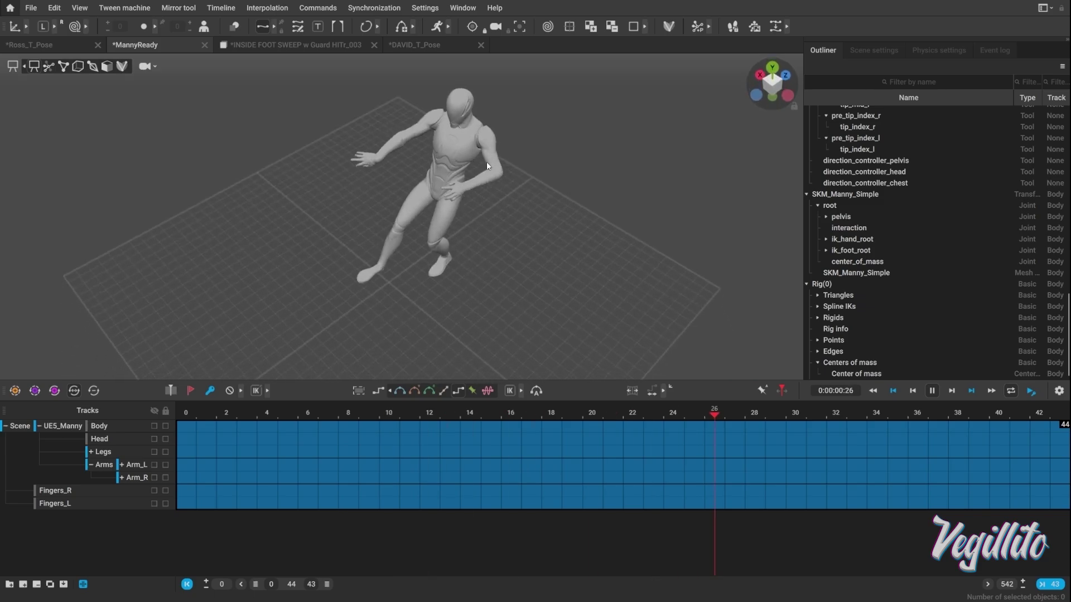
pyautogui.moveTo(487, 162); pyautogui.dragTo(525, 245, button='right')
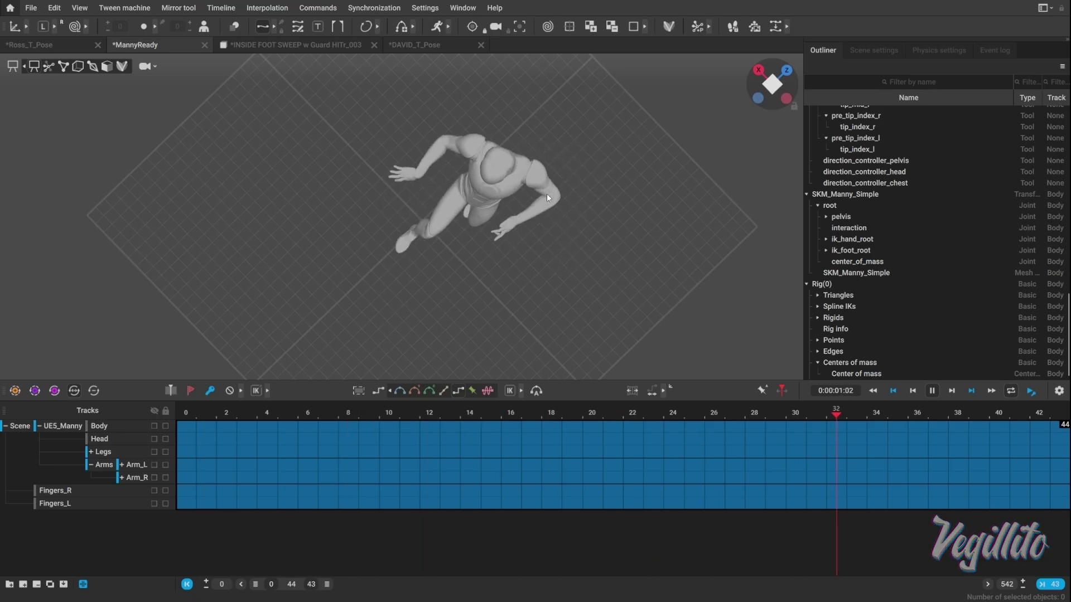
pyautogui.moveTo(540, 236); pyautogui.dragTo(593, 124, button='right')
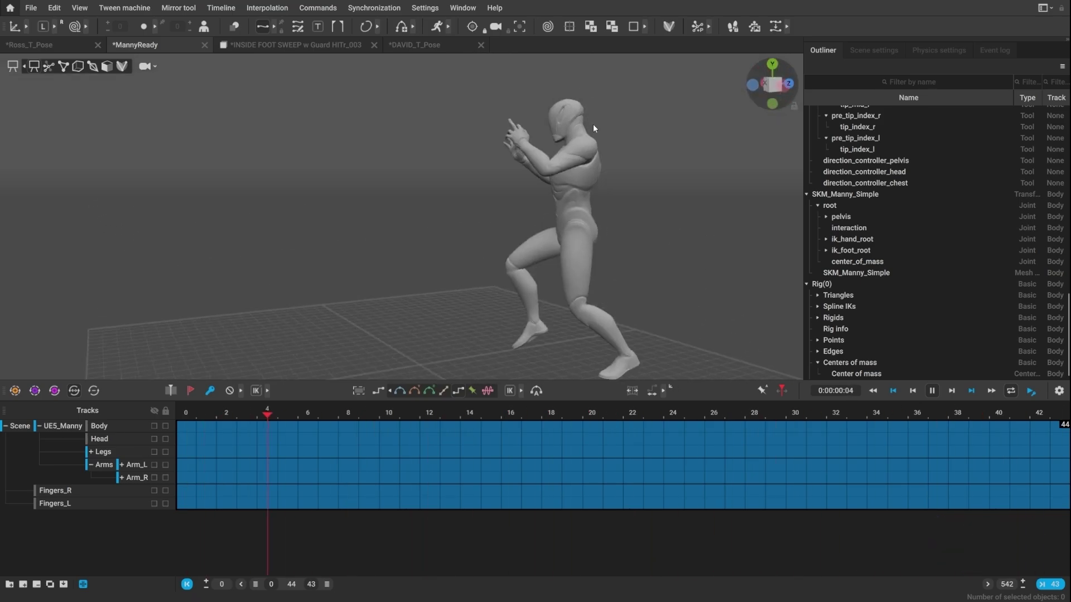
pyautogui.keyDown('alt'); pyautogui.moveTo(571, 176); pyautogui.dragTo(642, 204); pyautogui.keyUp('alt')
pyautogui.press('space')
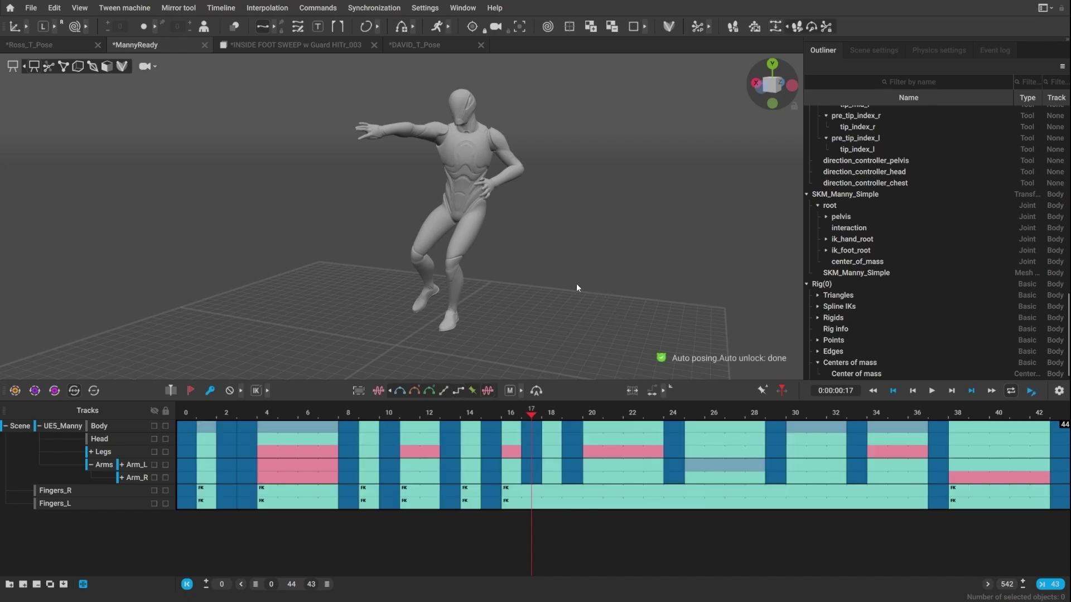
# - Shift the character's center of mass vertically across the whole animation in interval edit mode and play it back
pyautogui.moveTo(576, 285); pyautogui.dragTo(430, 174, button='right')
pyautogui.moveTo(504, 304); pyautogui.dragTo(524, 290, button='right')
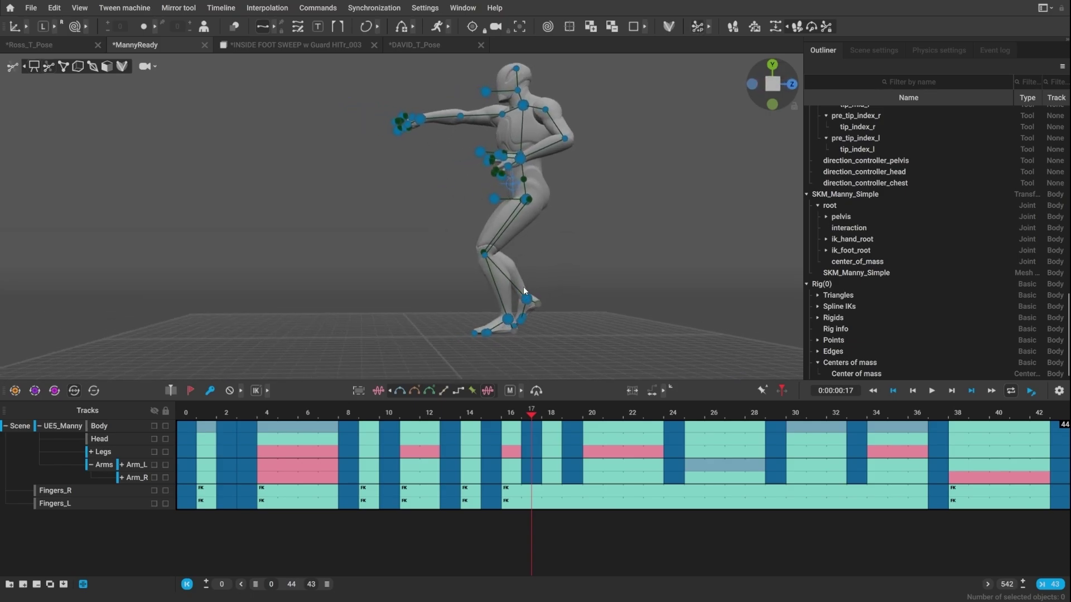
pyautogui.click(517, 183)
pyautogui.moveTo(567, 333); pyautogui.dragTo(541, 263, button='right')
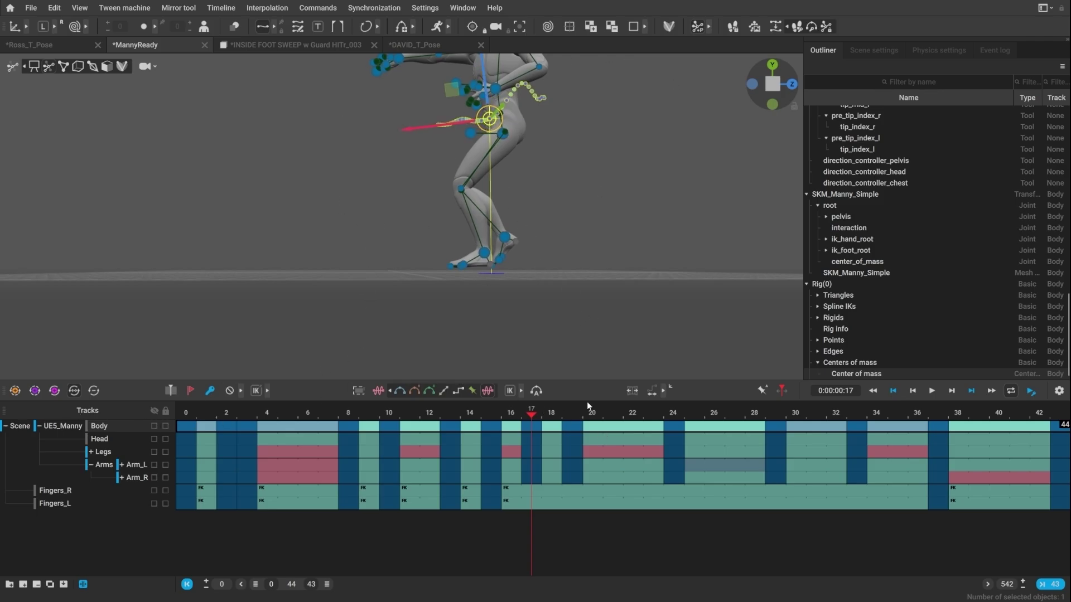
pyautogui.click(647, 395)
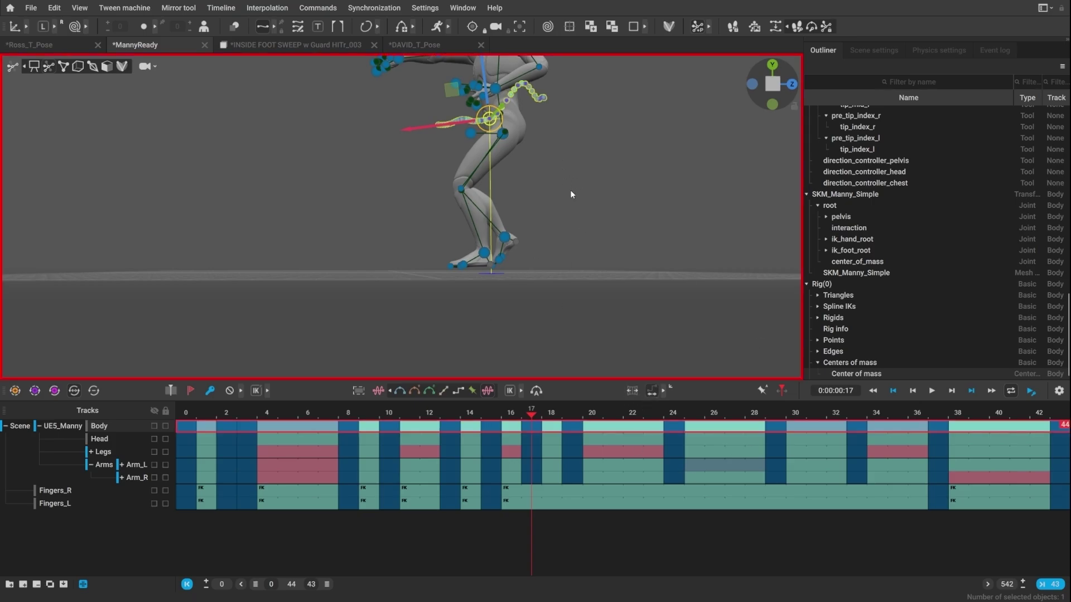
pyautogui.moveTo(571, 194); pyautogui.dragTo(615, 193, button='middle')
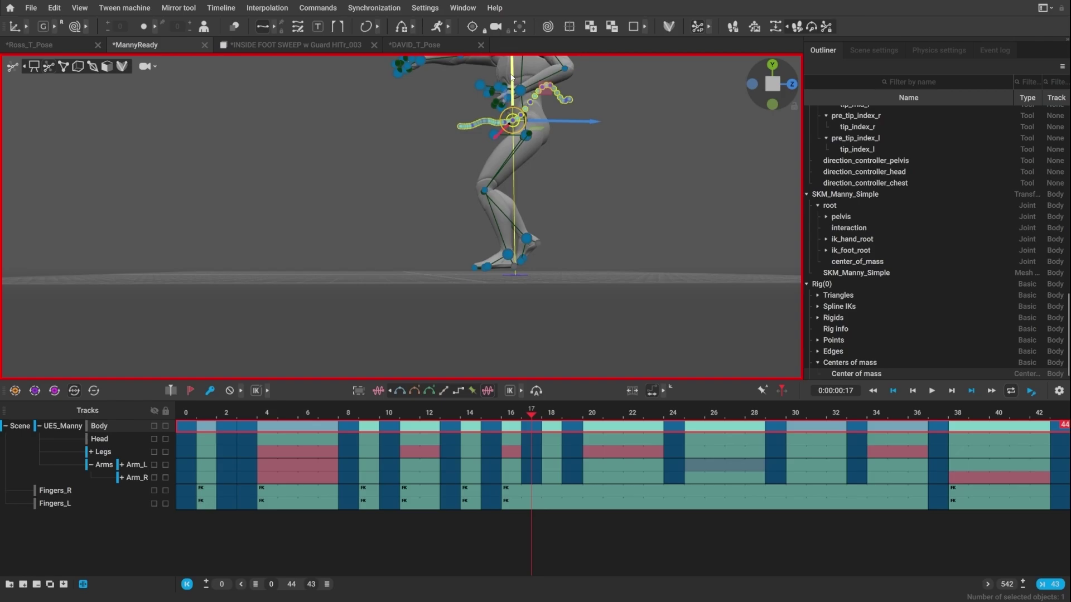
pyautogui.moveTo(513, 76); pyautogui.dragTo(524, 81)
pyautogui.press('space')
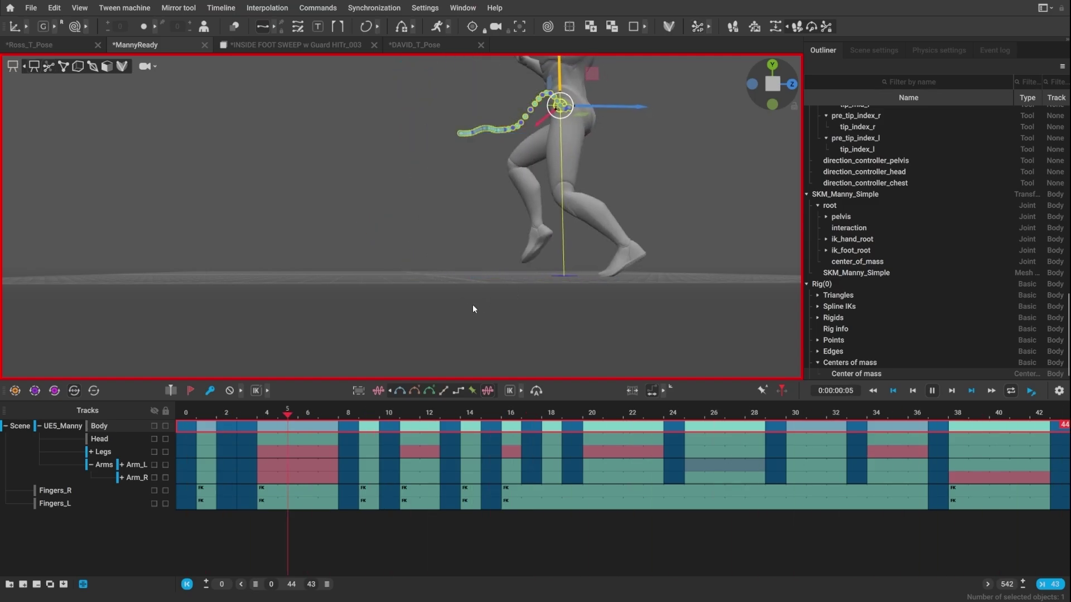
pyautogui.click(473, 309)
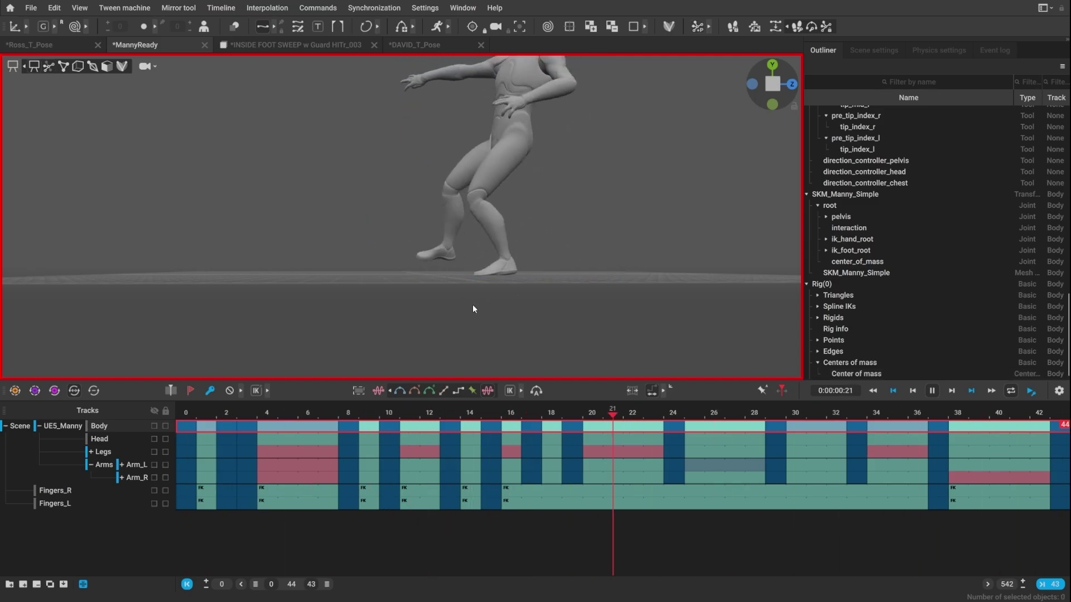
pyautogui.press('space')
# - Examine the extended right arm and hand close up from frame 22 to frame 32, and leave interval edit mode
pyautogui.keyDown('alt'); pyautogui.moveTo(343, 194); pyautogui.dragTo(314, 153); pyautogui.keyUp('alt')
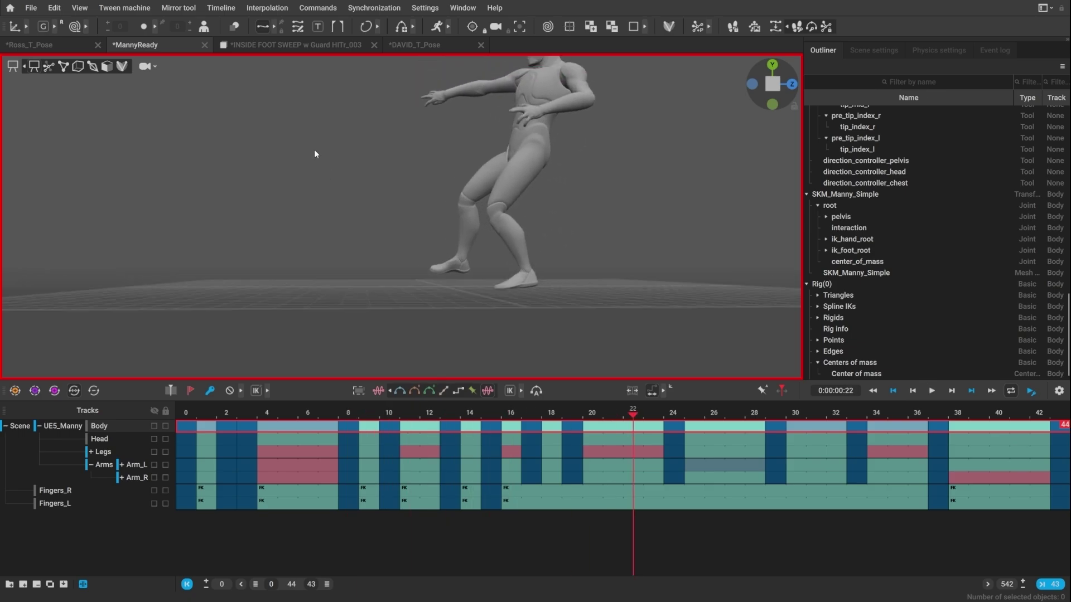
pyautogui.keyDown('alt'); pyautogui.moveTo(314, 153); pyautogui.dragTo(314, 225, button='middle'); pyautogui.keyUp('alt')
pyautogui.keyDown('alt'); pyautogui.moveTo(314, 226); pyautogui.dragTo(562, 280); pyautogui.keyUp('alt')
pyautogui.press('2')
pyautogui.keyDown('alt'); pyautogui.moveTo(403, 204); pyautogui.dragTo(590, 174); pyautogui.keyUp('alt')
pyautogui.keyDown('alt'); pyautogui.moveTo(223, 239); pyautogui.dragTo(361, 189, button='right'); pyautogui.keyUp('alt')
pyautogui.keyDown('alt'); pyautogui.moveTo(360, 190); pyautogui.dragTo(416, 183, button='middle'); pyautogui.keyUp('alt')
pyautogui.moveTo(417, 181)
pyautogui.mouseDown(button='right')
pyautogui.moveTo(447, 259)
pyautogui.moveTo(446, 207)
pyautogui.moveTo(418, 194)
pyautogui.mouseUp(button='right')
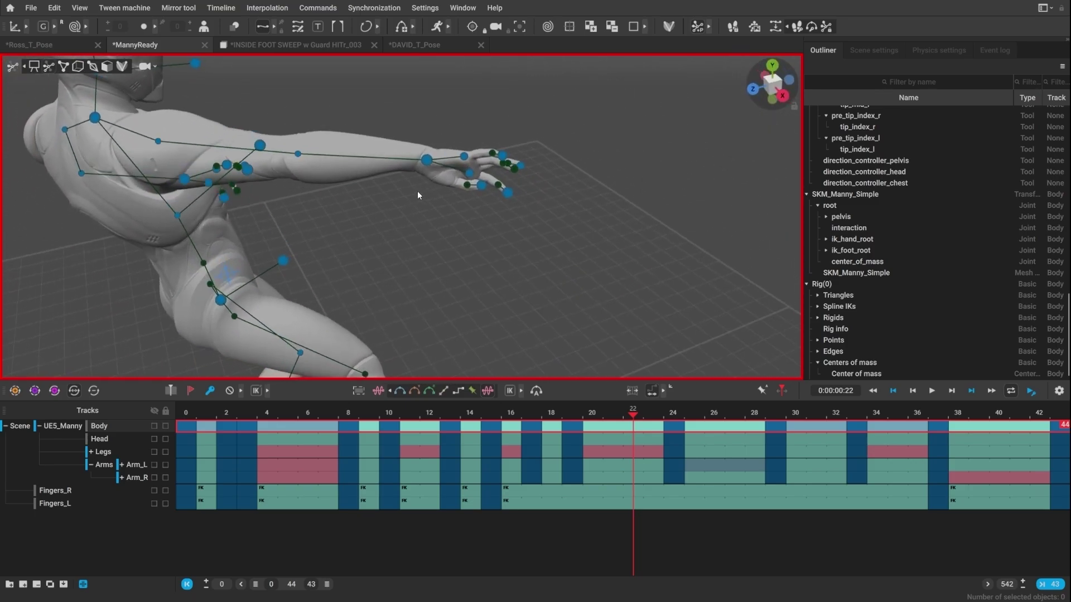
pyautogui.moveTo(636, 413); pyautogui.dragTo(838, 483)
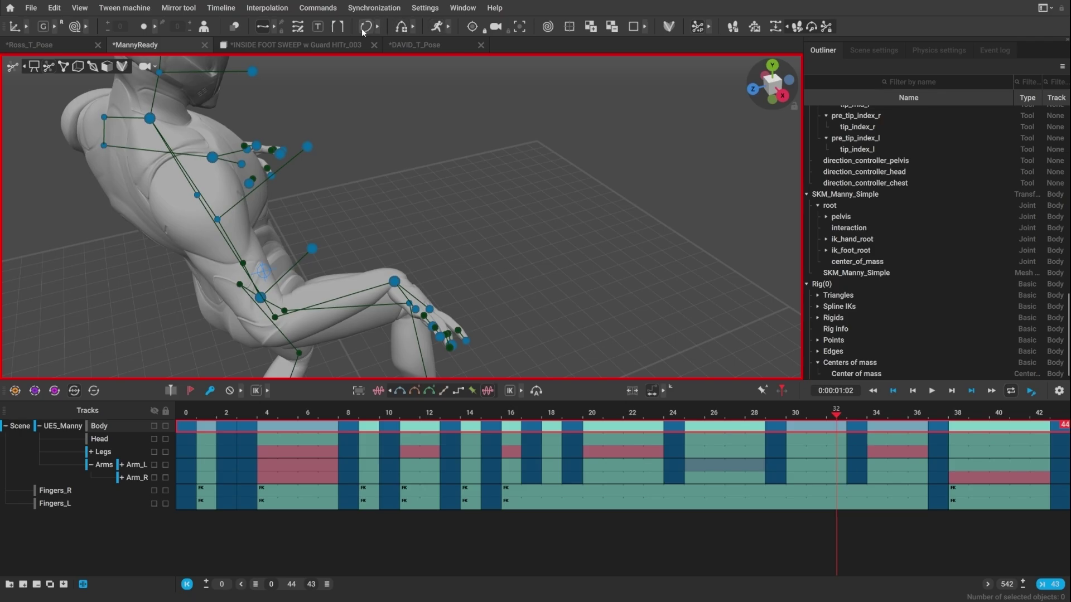
pyautogui.click(647, 390)
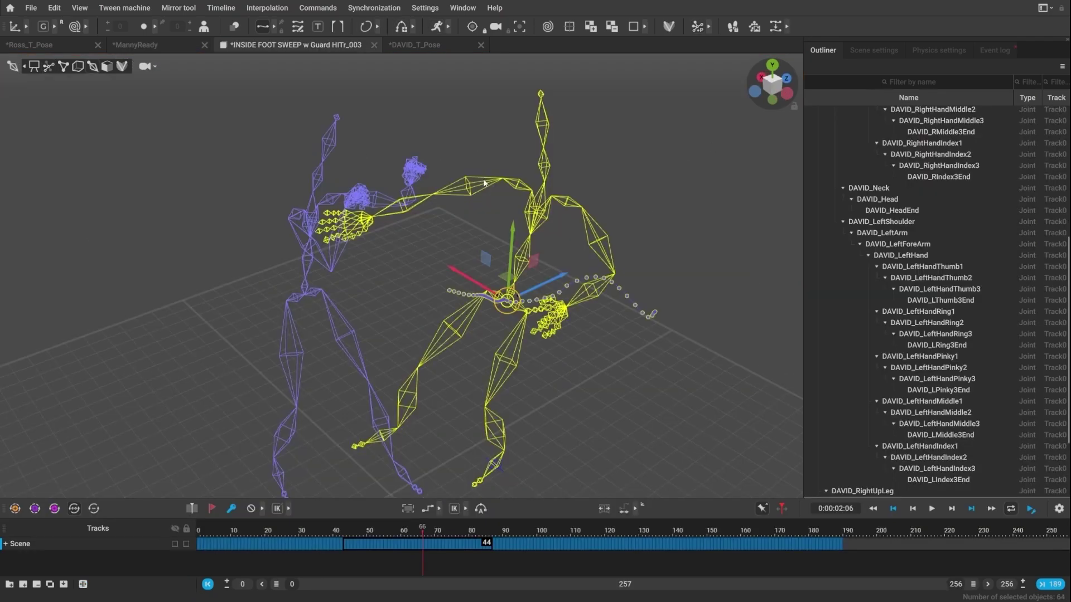
# - Examine the contact between the two skeletons around frame 66 in the INSIDE FOOT SWEEP w Guard HITr_003 scene
pyautogui.keyDown('alt'); pyautogui.moveTo(517, 243); pyautogui.dragTo(510, 264); pyautogui.keyUp('alt')
pyautogui.moveTo(511, 263); pyautogui.dragTo(468, 390, button='right')
pyautogui.moveTo(428, 535)
pyautogui.mouseDown()
pyautogui.moveTo(359, 534)
pyautogui.moveTo(465, 520)
pyautogui.moveTo(500, 529)
pyautogui.moveTo(355, 531)
pyautogui.moveTo(421, 528)
pyautogui.mouseUp()
pyautogui.keyDown('alt'); pyautogui.moveTo(347, 338); pyautogui.dragTo(469, 356); pyautogui.keyUp('alt')
pyautogui.moveTo(467, 353); pyautogui.dragTo(337, 318, button='right')
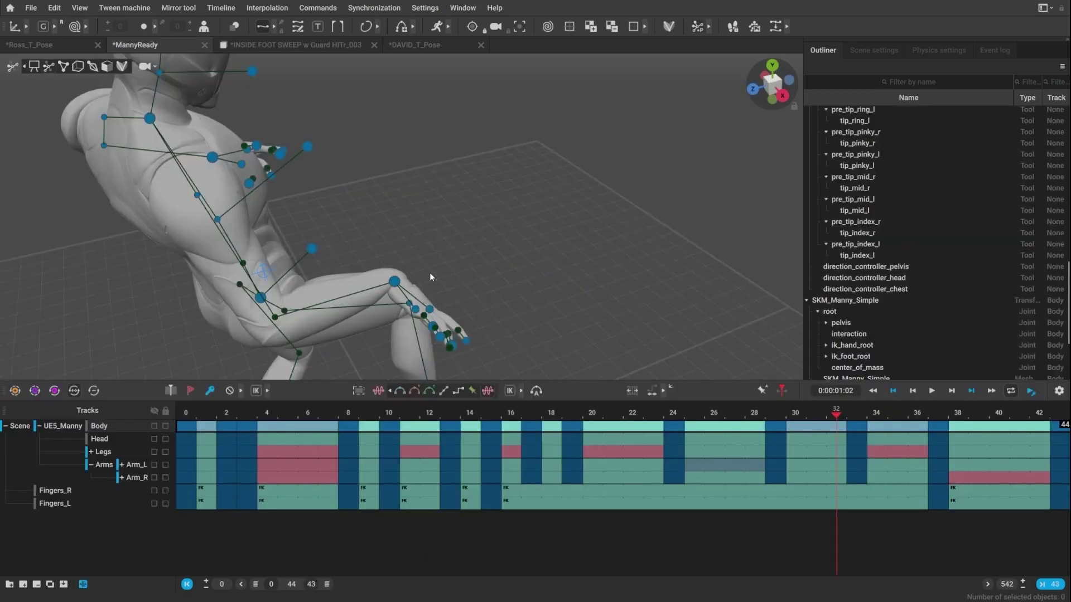
# - Inspect Manny's right hand and leg between frames 24 and 32 in the MannyReady scene, ending on frame 29
pyautogui.moveTo(430, 272); pyautogui.dragTo(412, 256, button='right')
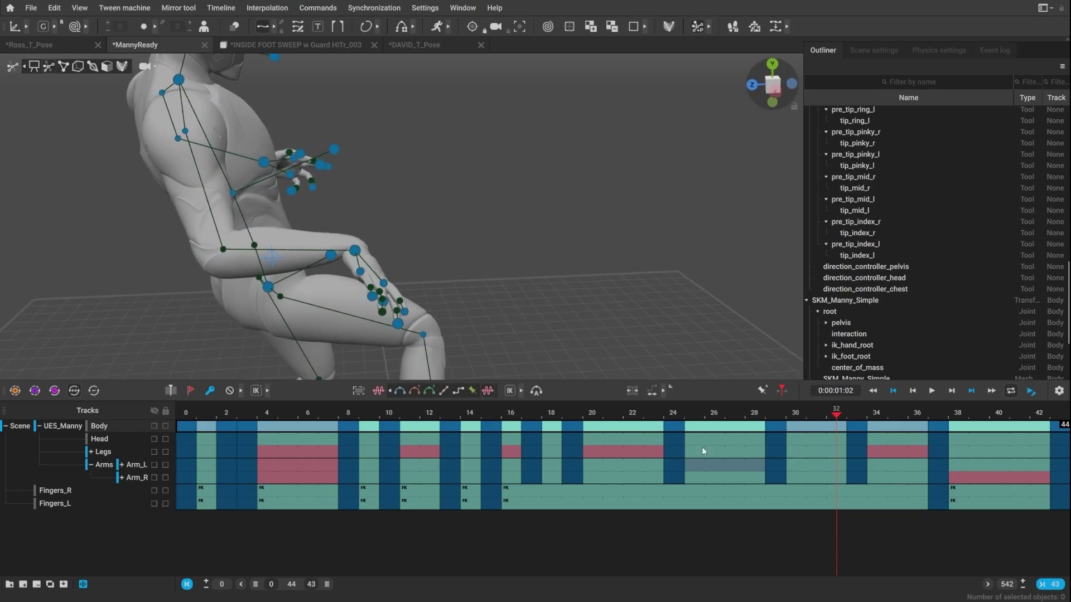
pyautogui.moveTo(750, 414); pyautogui.dragTo(675, 411)
pyautogui.moveTo(585, 251); pyautogui.dragTo(434, 294, button='right')
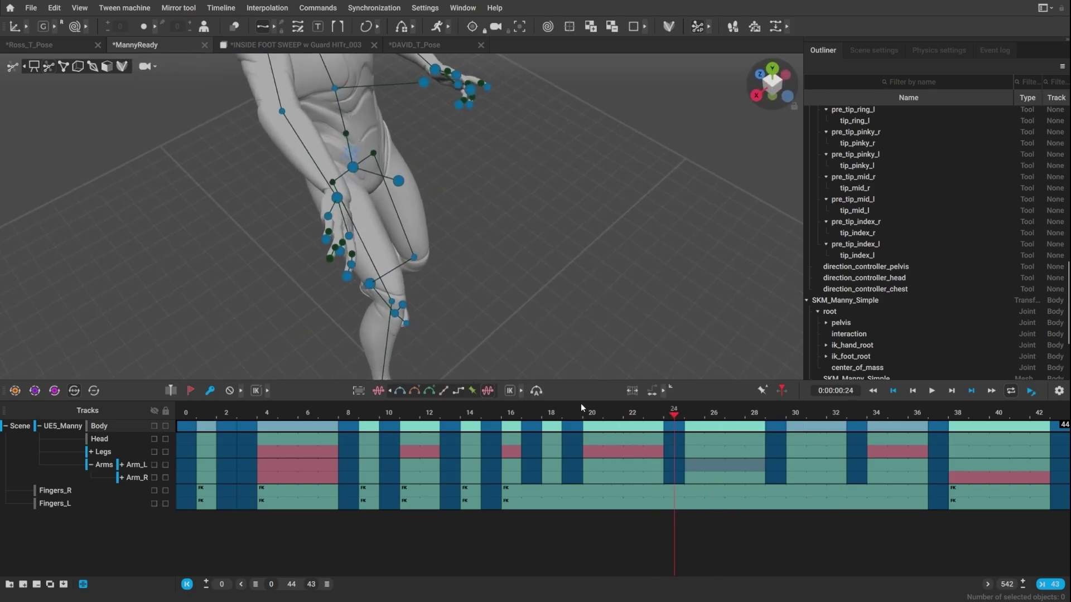
pyautogui.moveTo(580, 410); pyautogui.dragTo(713, 449)
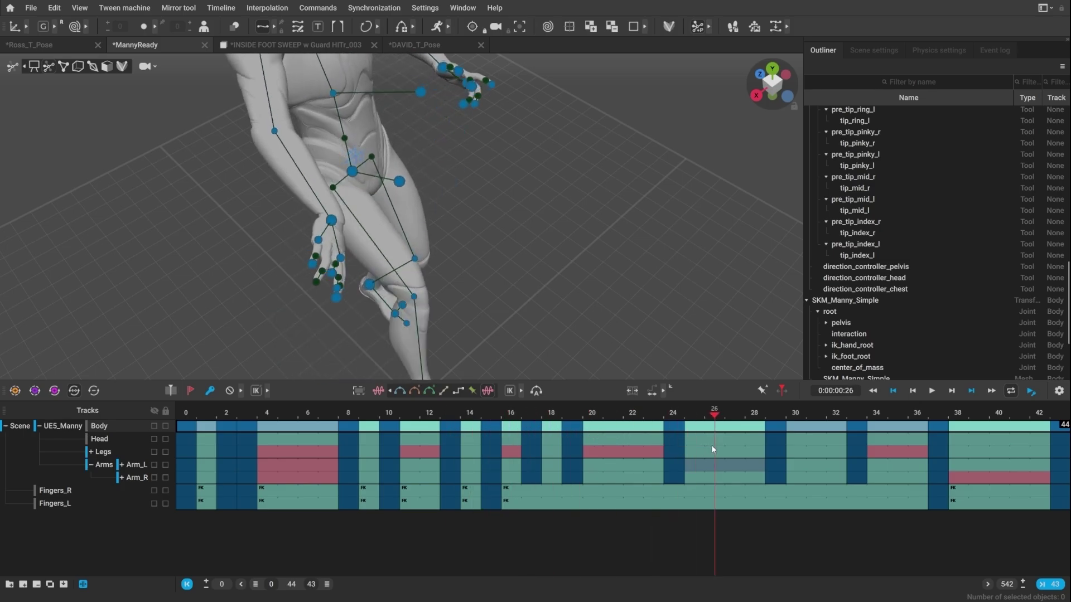
pyautogui.moveTo(580, 371); pyautogui.dragTo(470, 209, button='right')
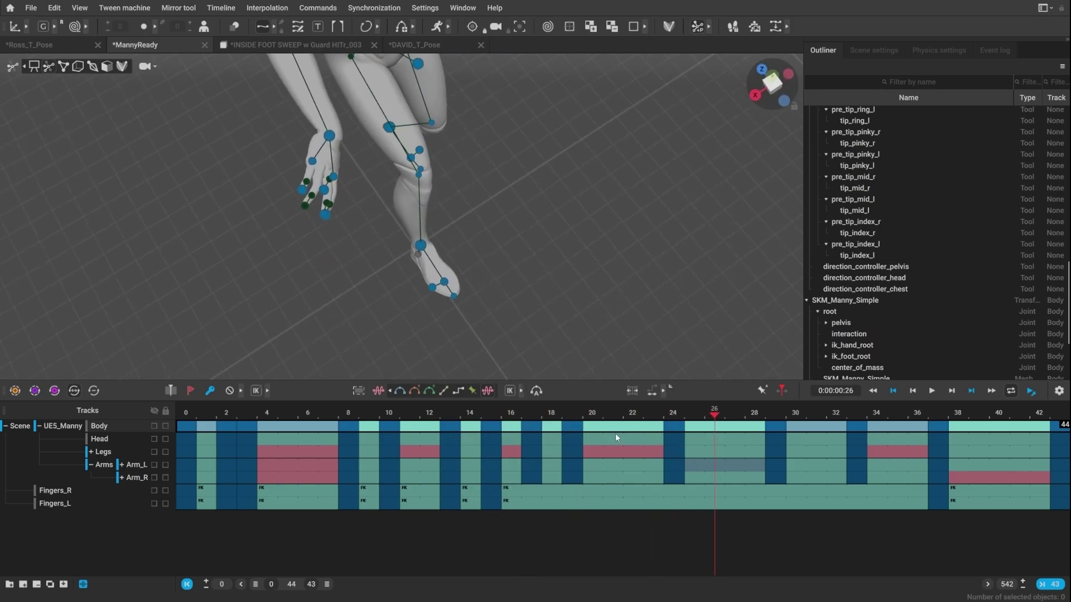
pyautogui.moveTo(601, 411); pyautogui.dragTo(775, 430)
pyautogui.moveTo(670, 335); pyautogui.dragTo(482, 105, button='right')
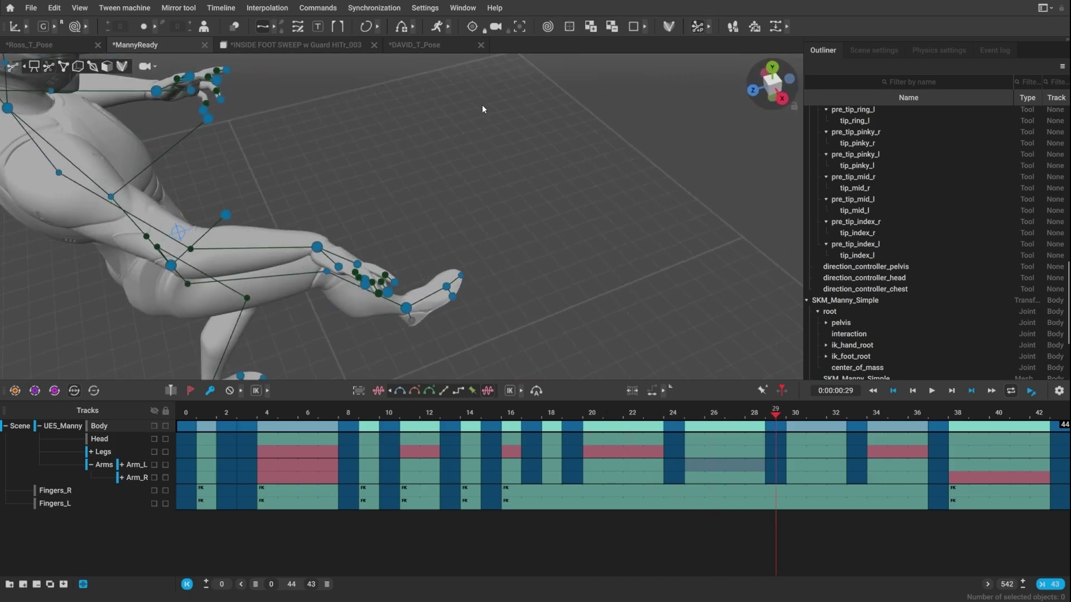
# - Tilt the right hand downward across frames 29 to 37 of the Arm_R track using interval edit mode
pyautogui.click(339, 268)
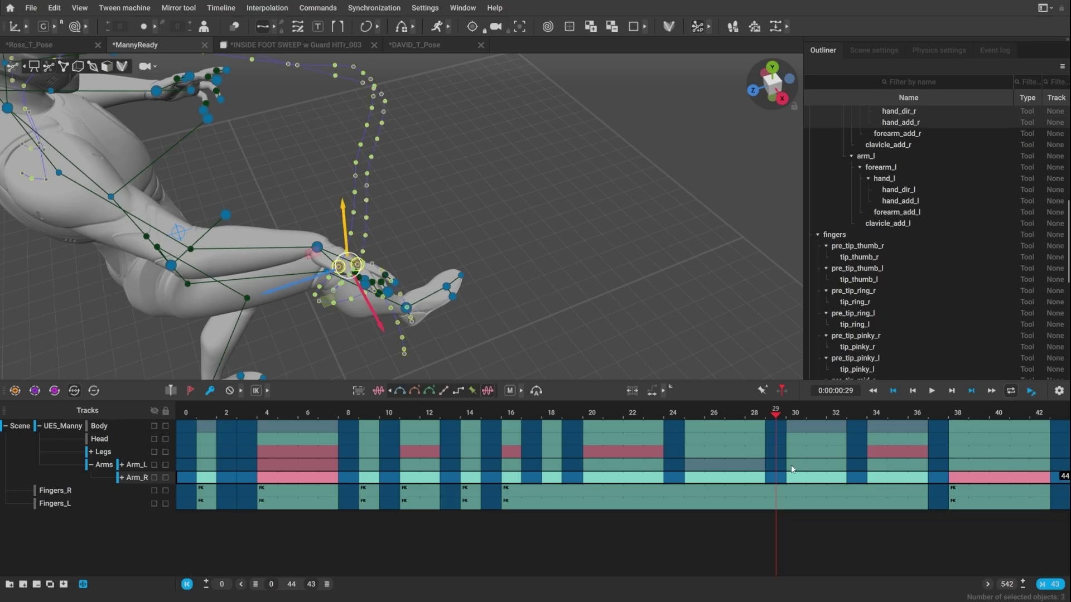
pyautogui.moveTo(780, 486); pyautogui.dragTo(933, 484)
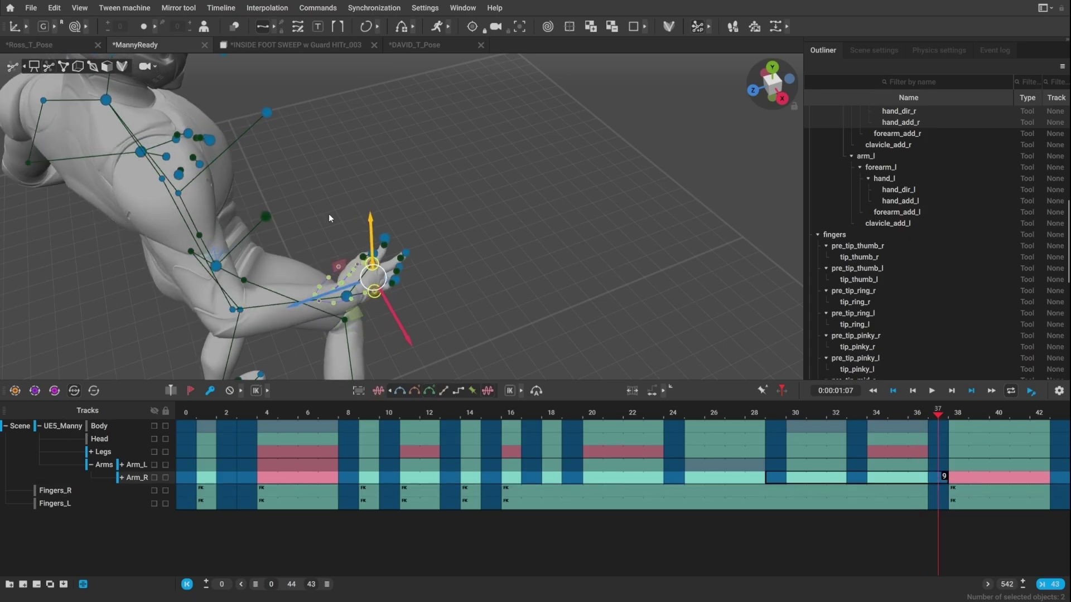
pyautogui.keyDown('alt'); pyautogui.moveTo(558, 223); pyautogui.dragTo(505, 188); pyautogui.keyUp('alt')
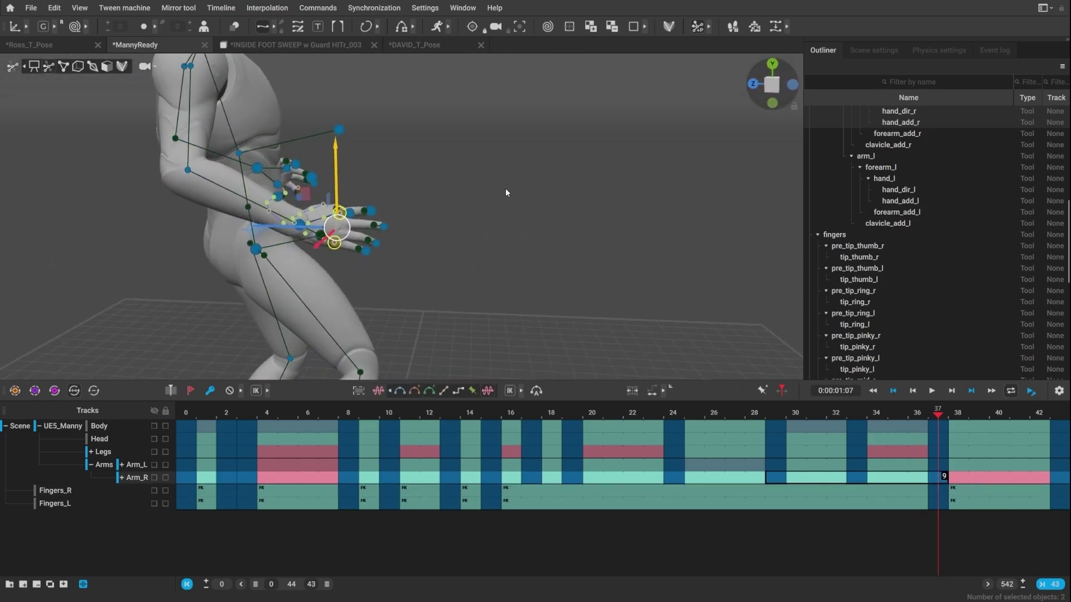
pyautogui.moveTo(505, 190); pyautogui.dragTo(532, 206, button='right')
pyautogui.click(650, 392)
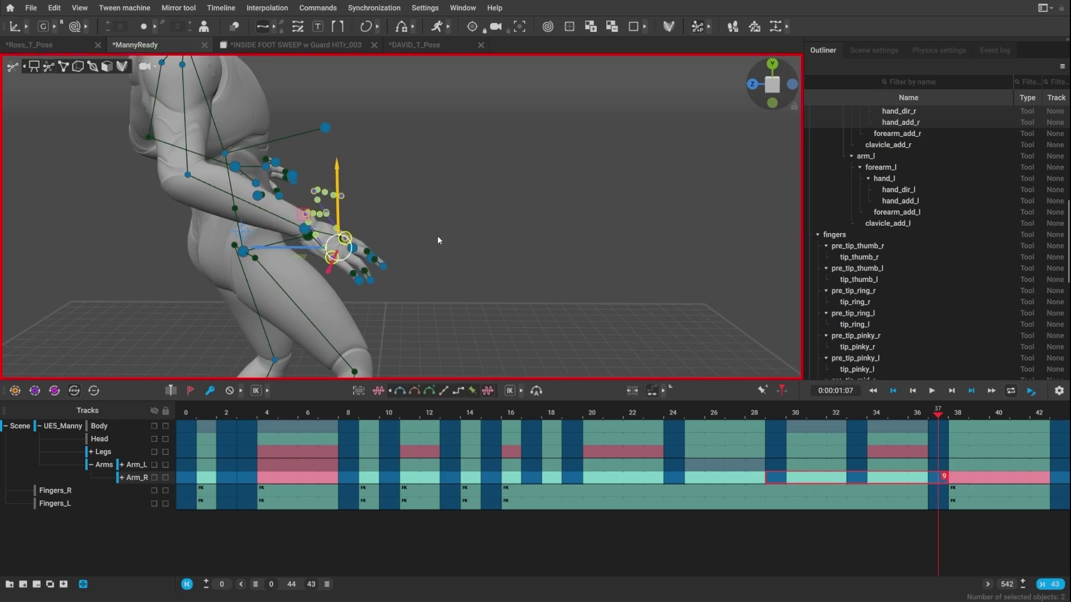
pyautogui.moveTo(438, 235); pyautogui.dragTo(373, 245, button='right')
pyautogui.click(511, 223)
# - Examine the outstretched right arm's pose in the frames leading up to frame 15
pyautogui.moveTo(759, 416); pyautogui.dragTo(455, 454)
pyautogui.keyDown('alt'); pyautogui.moveTo(334, 240); pyautogui.dragTo(414, 230); pyautogui.keyUp('alt')
pyautogui.keyDown('alt'); pyautogui.moveTo(414, 231); pyautogui.dragTo(457, 349, button='middle'); pyautogui.keyUp('alt')
pyautogui.moveTo(456, 353); pyautogui.dragTo(459, 435, button='right')
pyautogui.moveTo(446, 415); pyautogui.dragTo(491, 416)
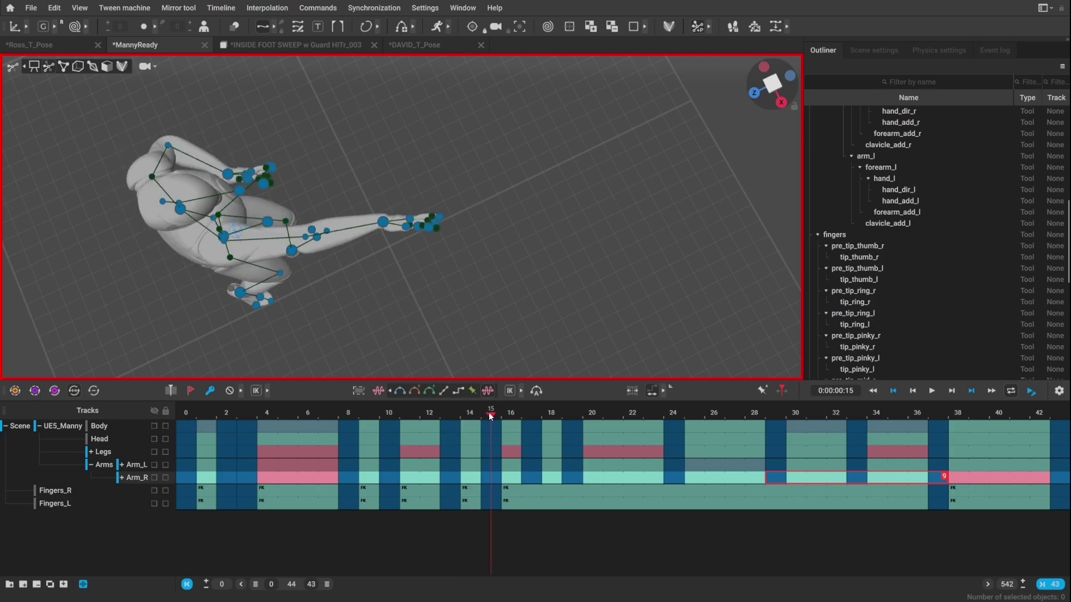
pyautogui.moveTo(446, 335); pyautogui.dragTo(488, 109, button='right')
pyautogui.moveTo(351, 210); pyautogui.dragTo(434, 195, button='right')
# - Try to correct the right elbow at frame 15 while interval edit mode is still on, and undo the change
pyautogui.click(440, 196)
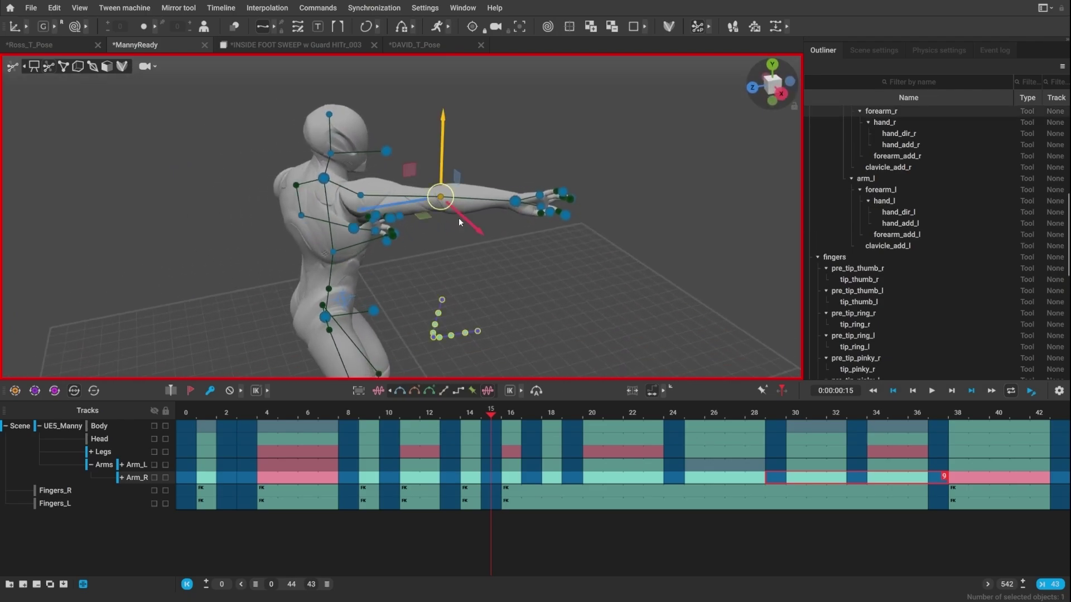
pyautogui.moveTo(494, 234); pyautogui.dragTo(616, 280, button='right')
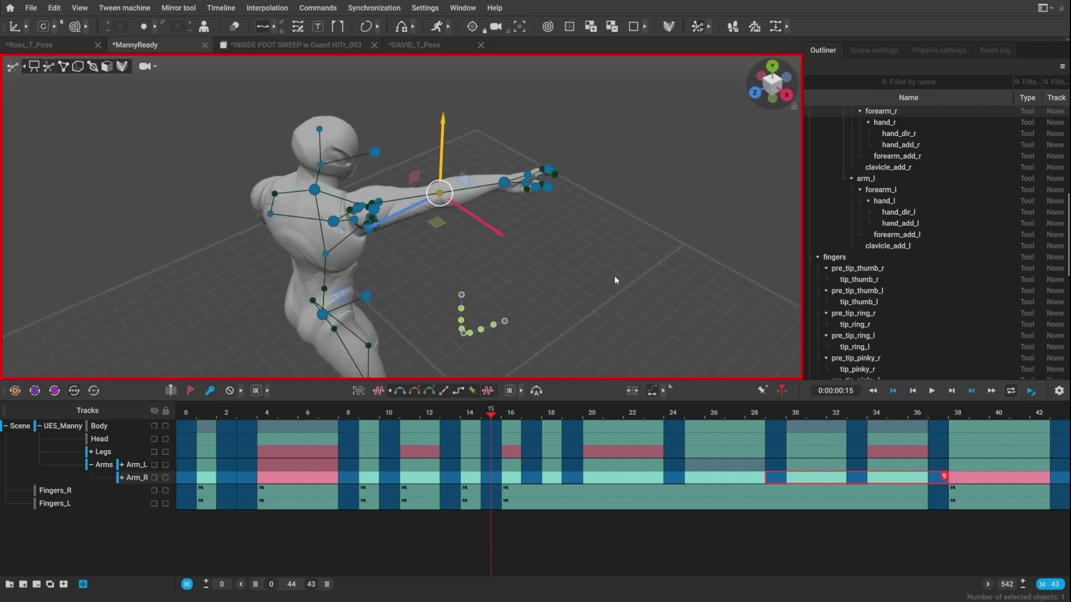
pyautogui.moveTo(548, 246); pyautogui.dragTo(523, 294, button='right')
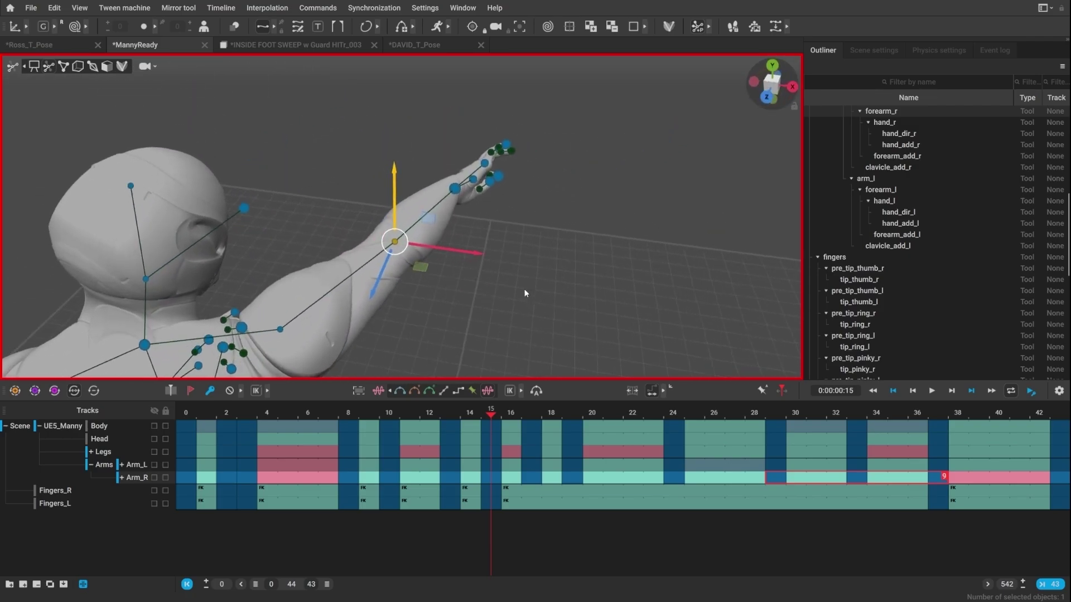
pyautogui.moveTo(450, 244); pyautogui.dragTo(490, 243, button='right')
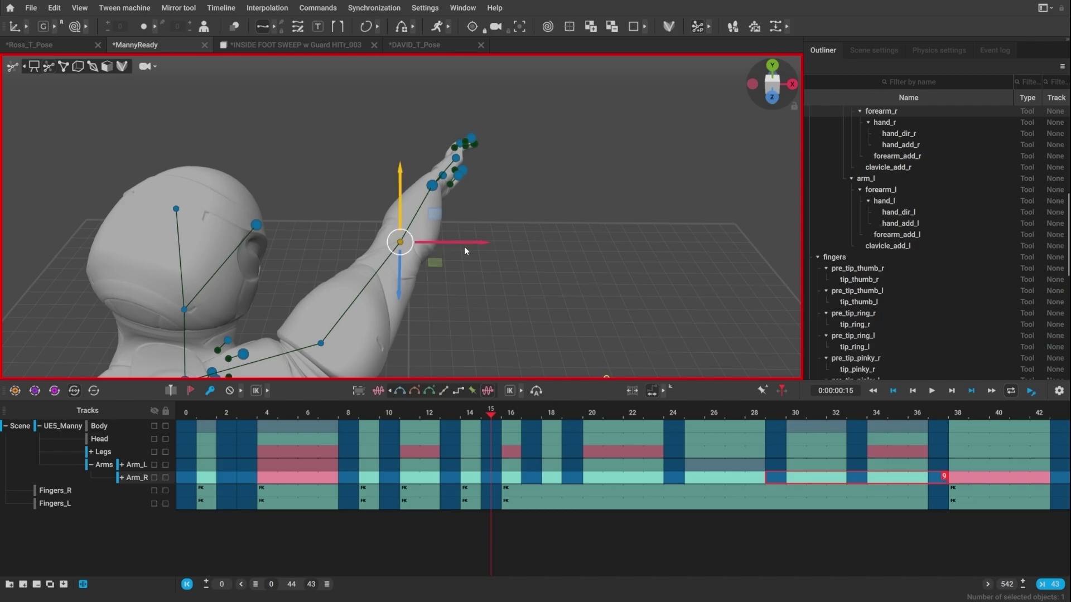
pyautogui.press('alt')
pyautogui.click(562, 277)
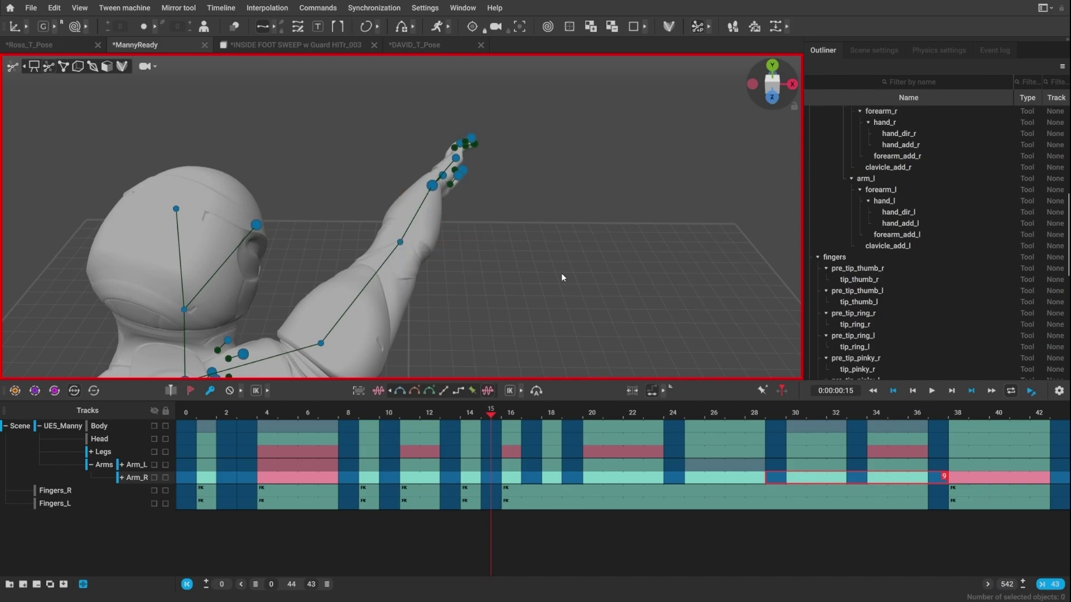
pyautogui.click(400, 243)
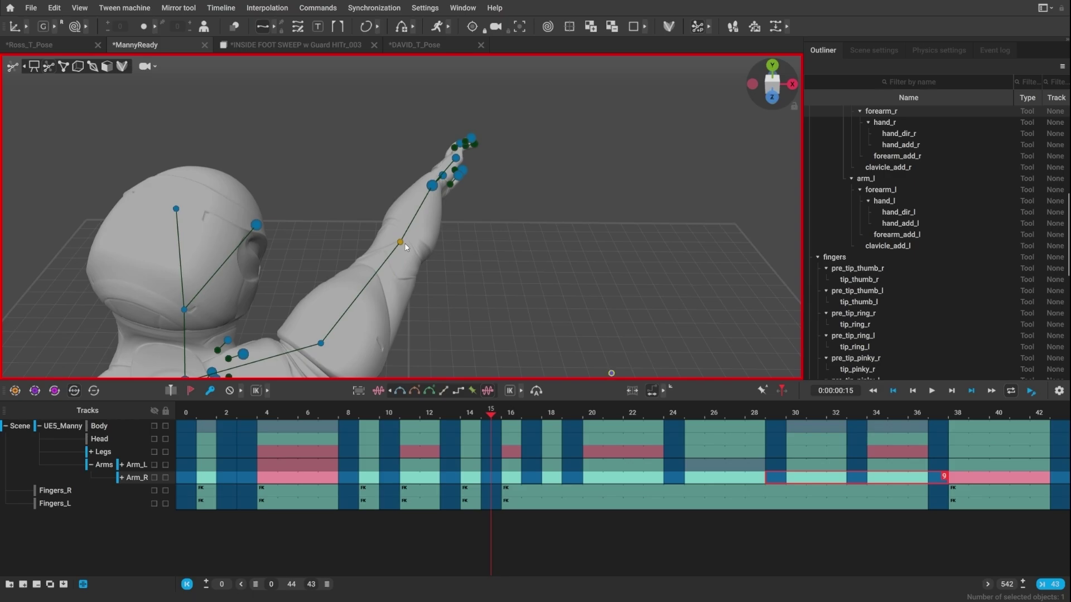
pyautogui.scroll(-5, 449, 245)
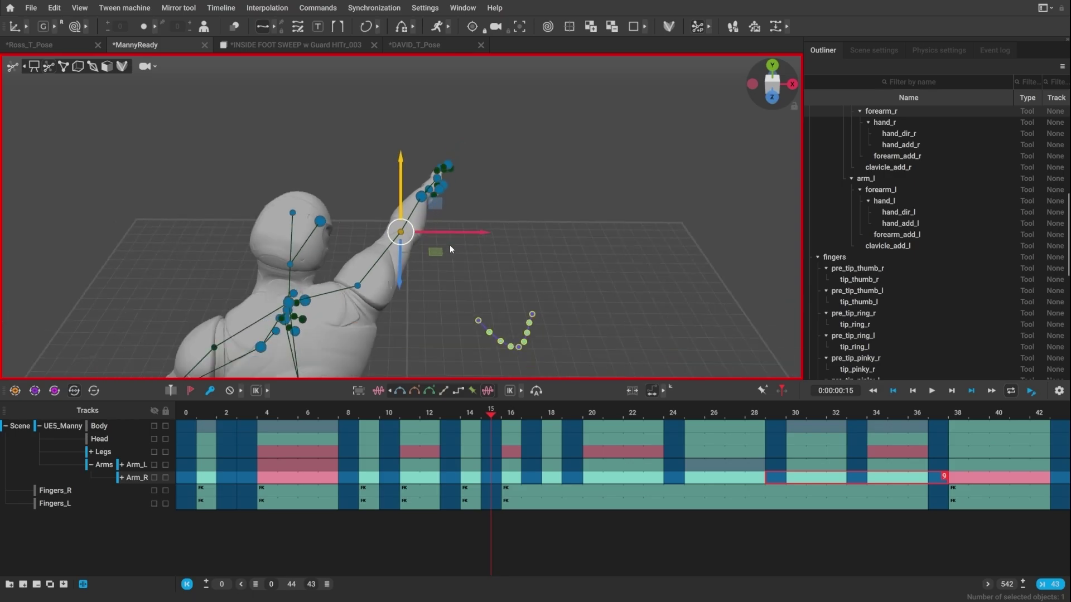
pyautogui.click(540, 350)
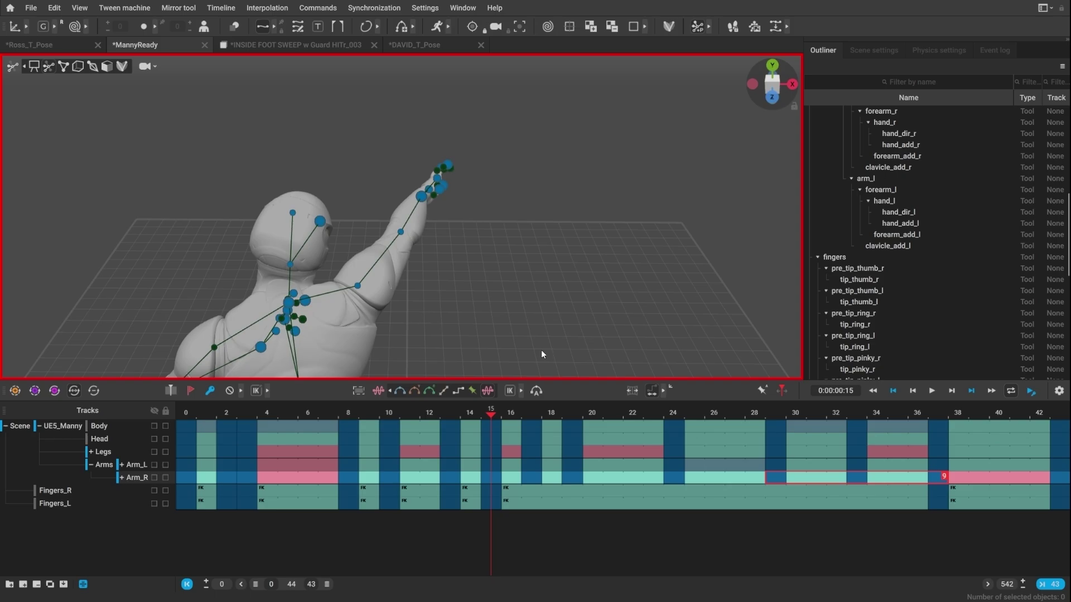
pyautogui.hotkey('ctrl', 'z')
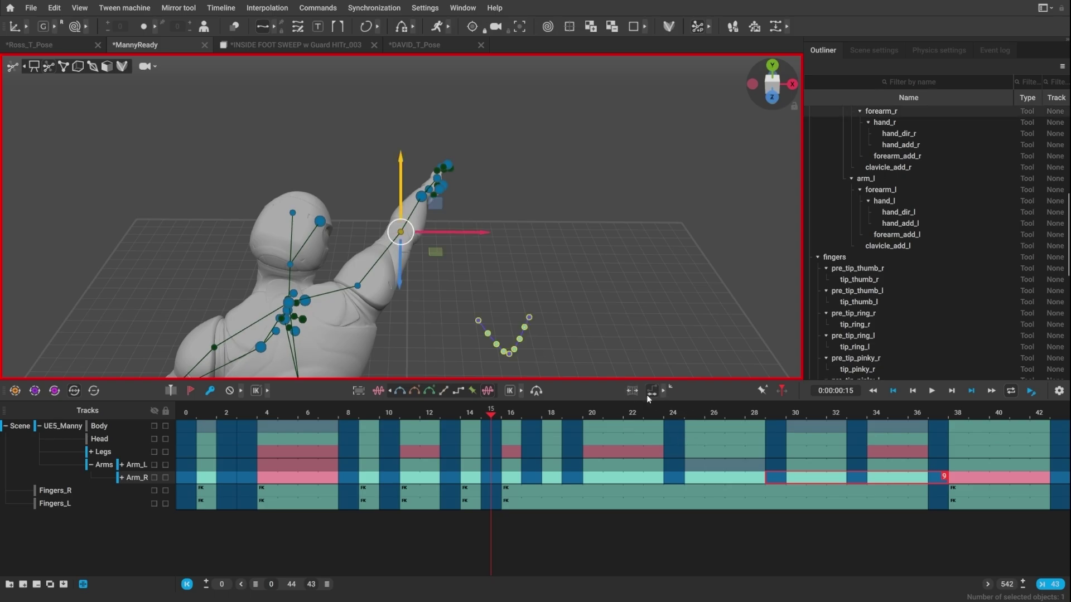
# - Turn off interval edit mode and release the right elbow point to AutoPosing at frame 15
pyautogui.click(650, 395)
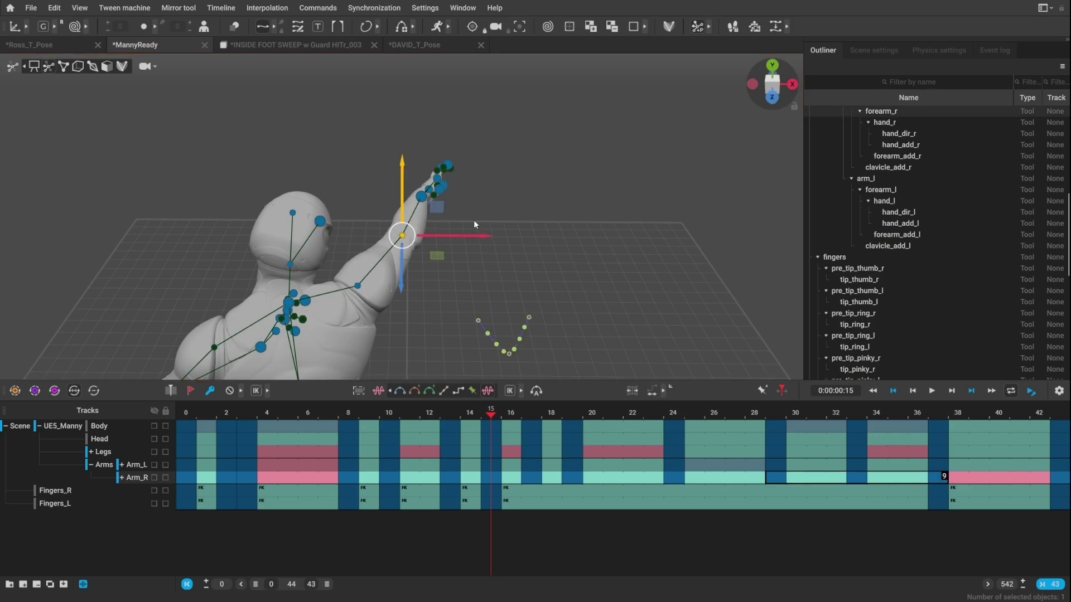
pyautogui.keyDown('alt'); pyautogui.moveTo(474, 221); pyautogui.dragTo(405, 215); pyautogui.keyUp('alt')
pyautogui.click(588, 272)
# - Examine the outstretched right arm at frame 15 from the front and from above, with the rig hidden and shown
pyautogui.press('1')
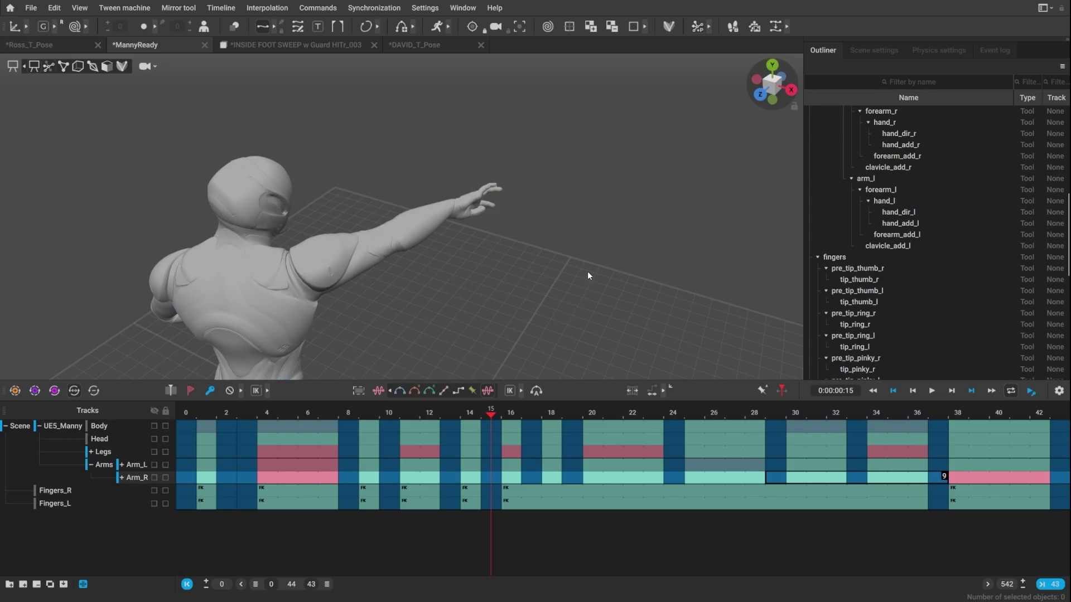
pyautogui.moveTo(588, 271); pyautogui.dragTo(264, 210, button='right')
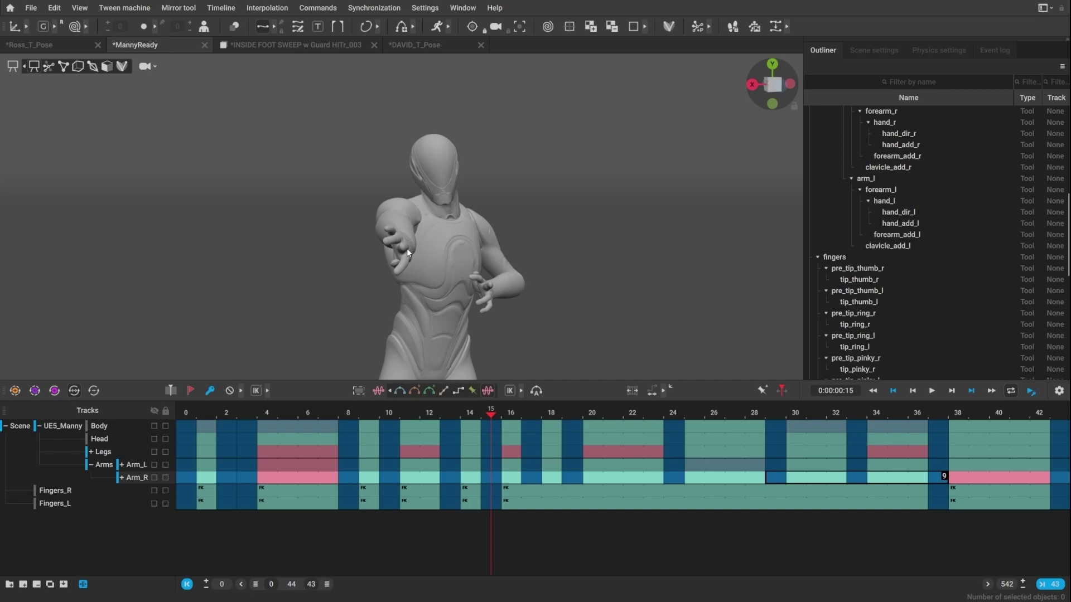
pyautogui.keyDown('alt'); pyautogui.moveTo(369, 227); pyautogui.dragTo(332, 252); pyautogui.keyUp('alt')
pyautogui.moveTo(333, 254); pyautogui.dragTo(297, 173, button='right')
pyautogui.keyDown('alt'); pyautogui.moveTo(297, 173); pyautogui.dragTo(345, 212); pyautogui.keyUp('alt')
pyautogui.keyDown('alt'); pyautogui.moveTo(346, 212); pyautogui.dragTo(434, 232, button='middle'); pyautogui.keyUp('alt')
pyautogui.scroll(4, 446, 209)
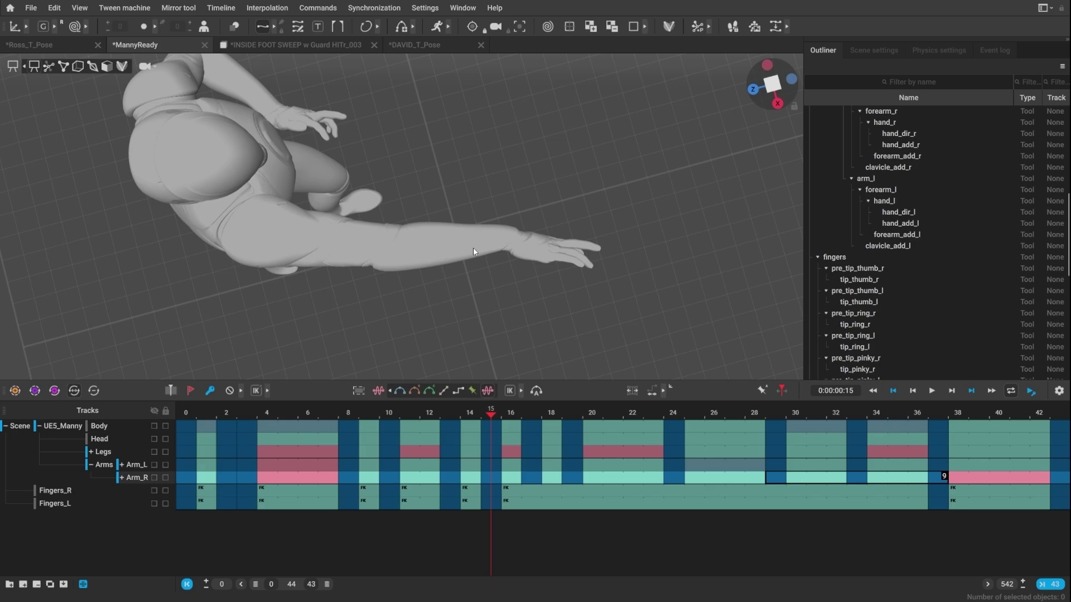
pyautogui.press('2')
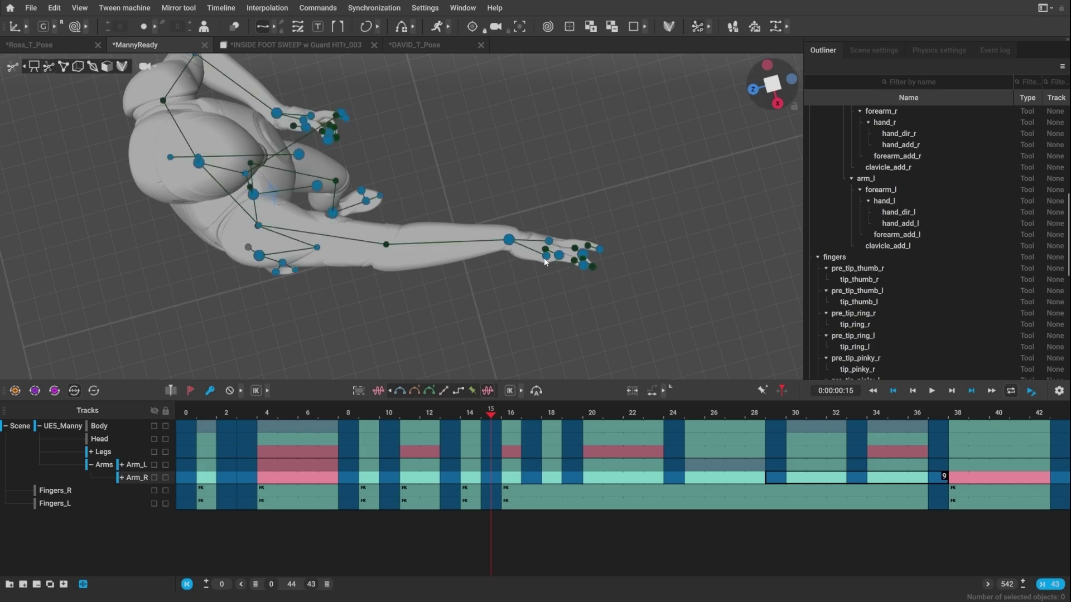
pyautogui.moveTo(543, 258); pyautogui.dragTo(506, 327, button='right')
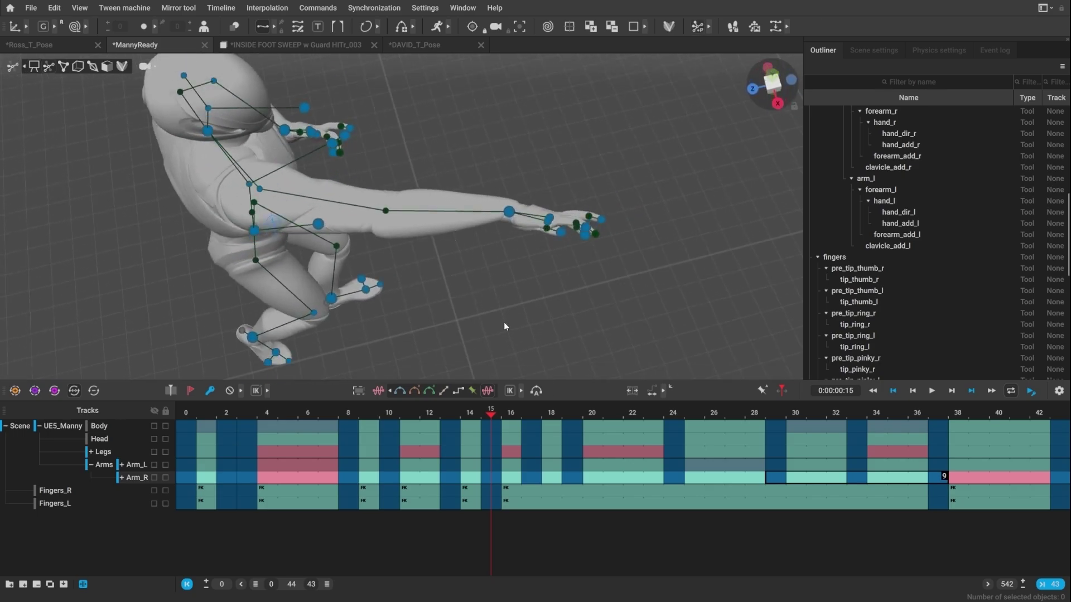
# - Select frames 15 to 24 on the Arm_R track and turn on interval edit mode
pyautogui.moveTo(492, 414); pyautogui.dragTo(693, 433)
pyautogui.click(674, 478)
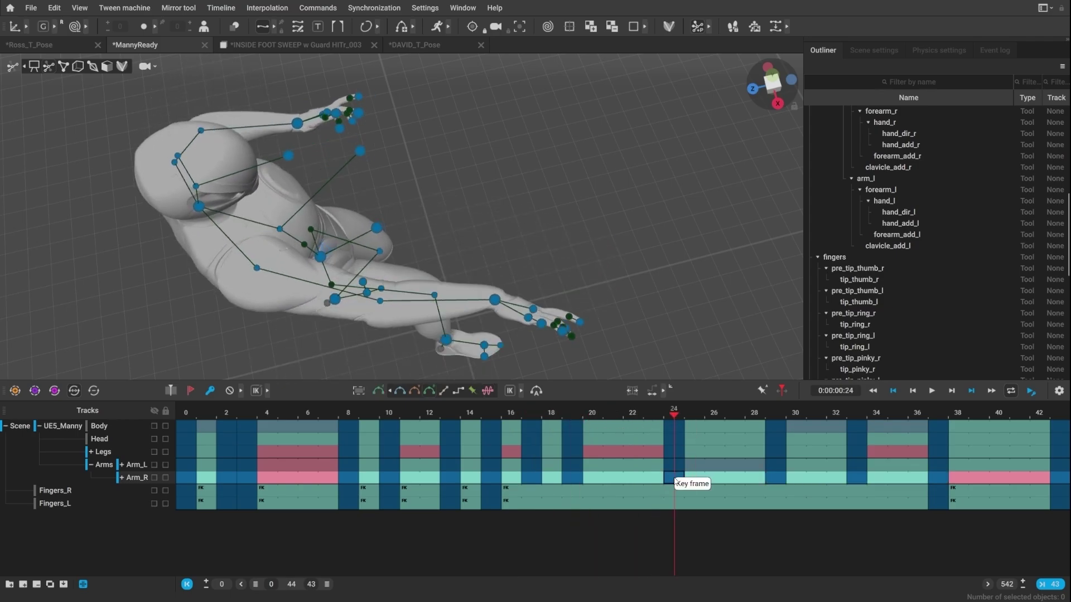
pyautogui.moveTo(665, 481); pyautogui.dragTo(454, 486)
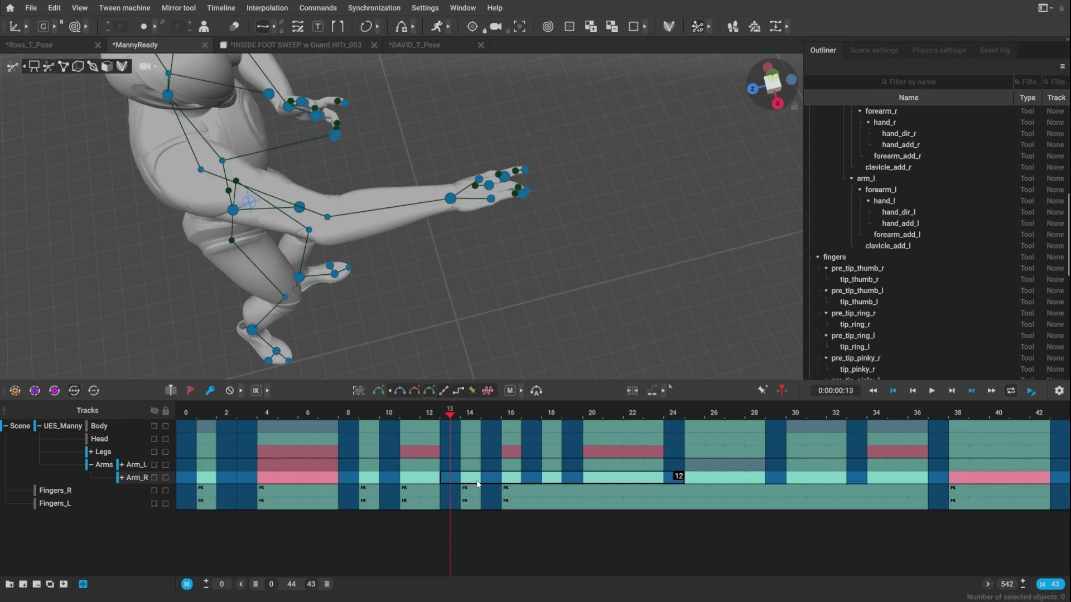
pyautogui.moveTo(477, 484); pyautogui.dragTo(668, 485)
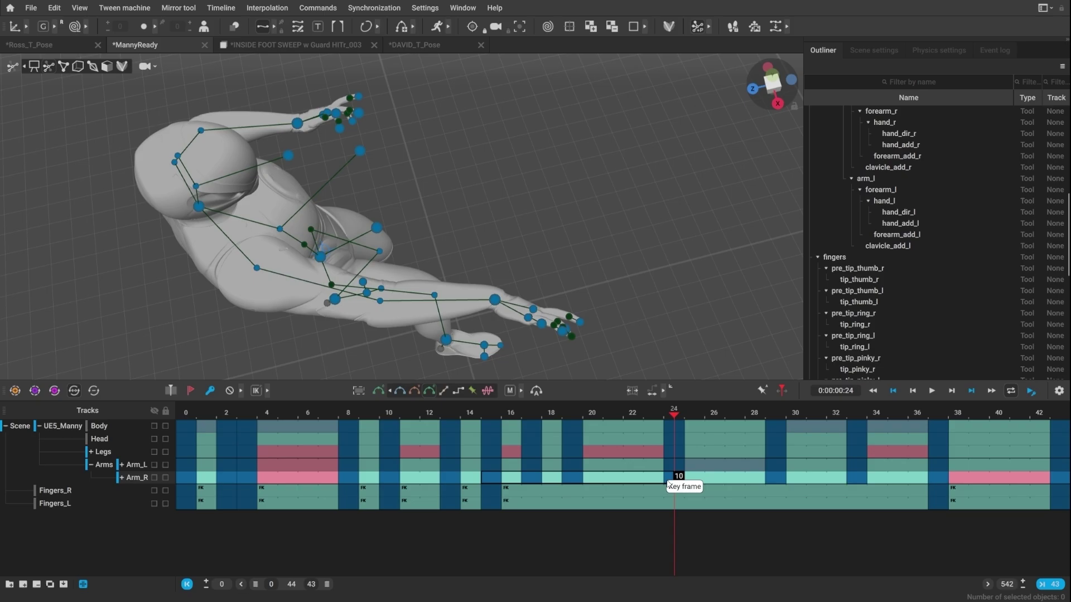
pyautogui.click(650, 391)
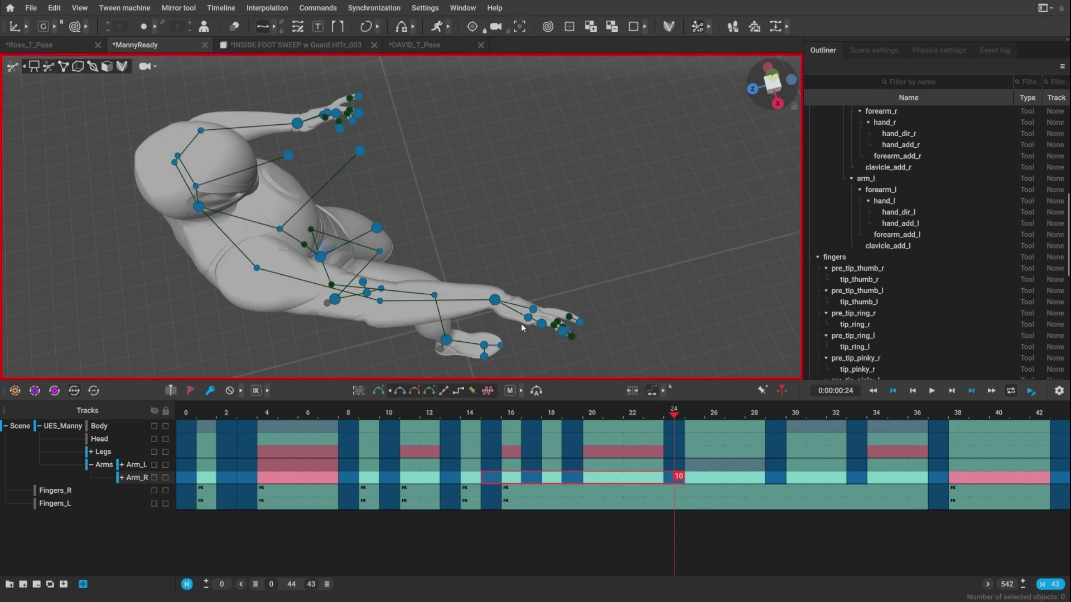
# - At frame 19, nudge the right hand slightly back toward the body for the selected Arm_R interval
pyautogui.click(563, 413)
pyautogui.click(523, 248)
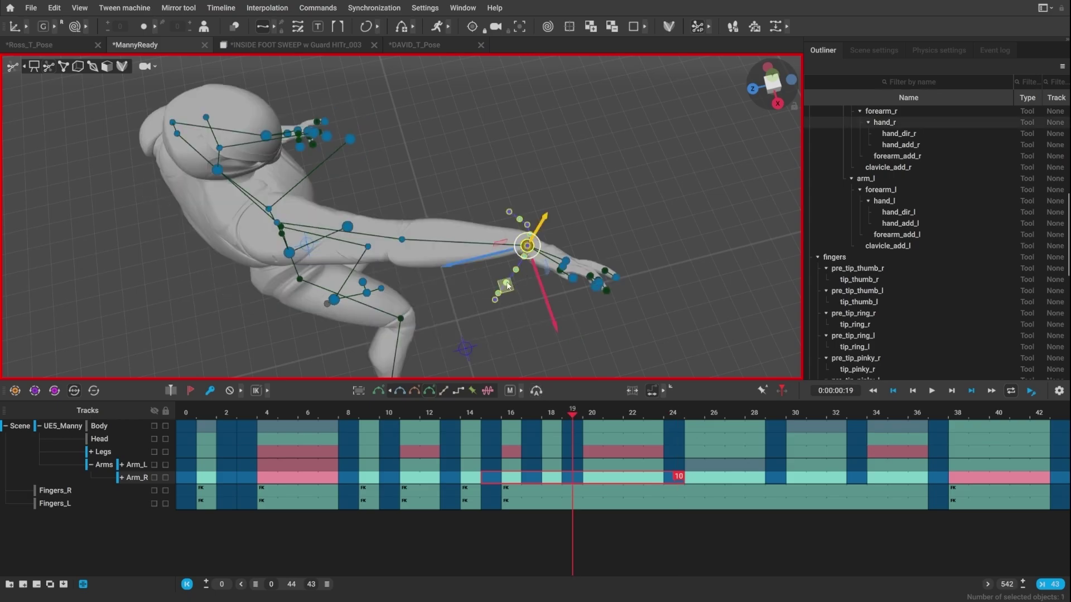
pyautogui.moveTo(508, 286); pyautogui.dragTo(505, 286)
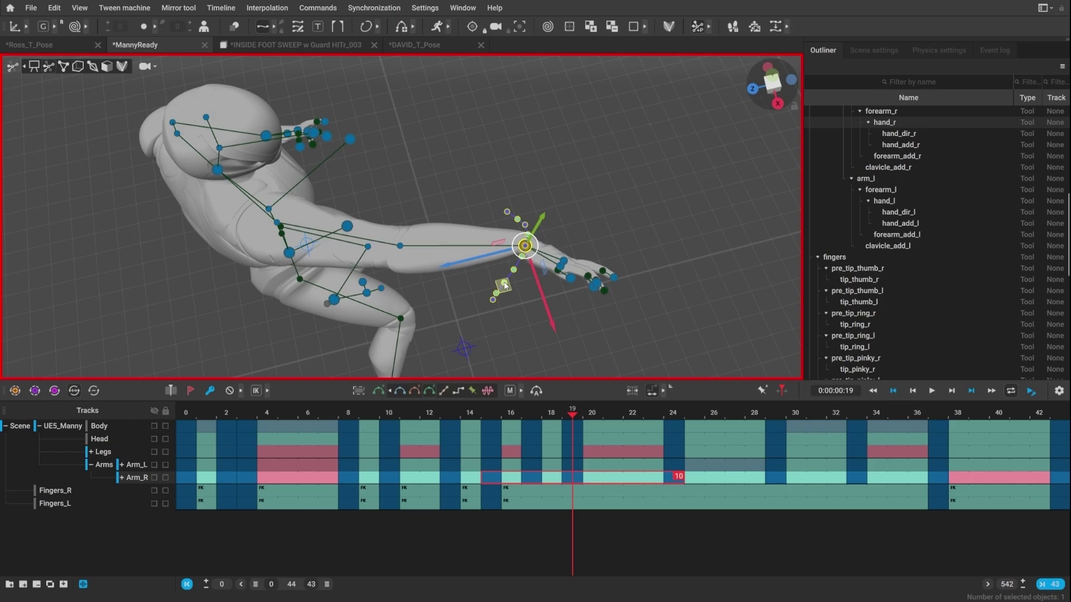
pyautogui.click(609, 329)
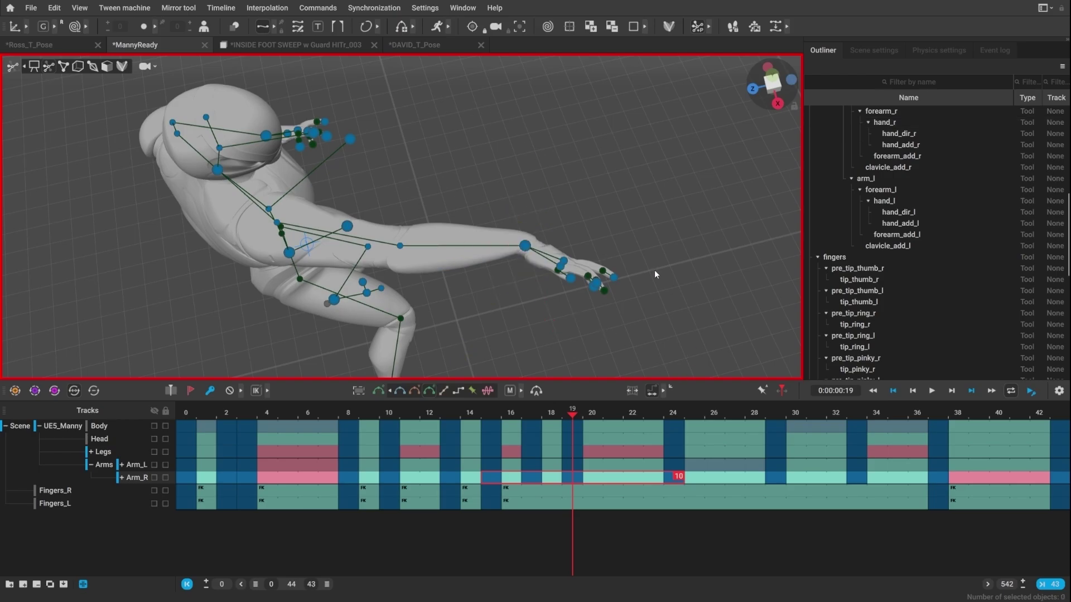
# - Release the right elbow point to AutoPosing at frame 19 for the selected interval, and leave interval edit mode
pyautogui.moveTo(654, 270); pyautogui.dragTo(659, 218, button='right')
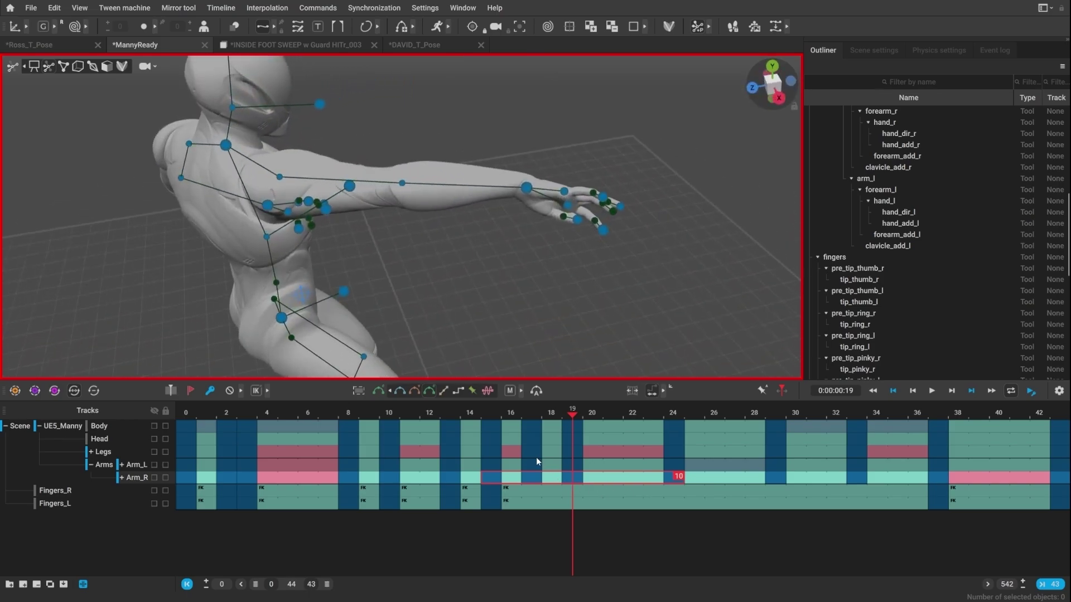
pyautogui.click(403, 183)
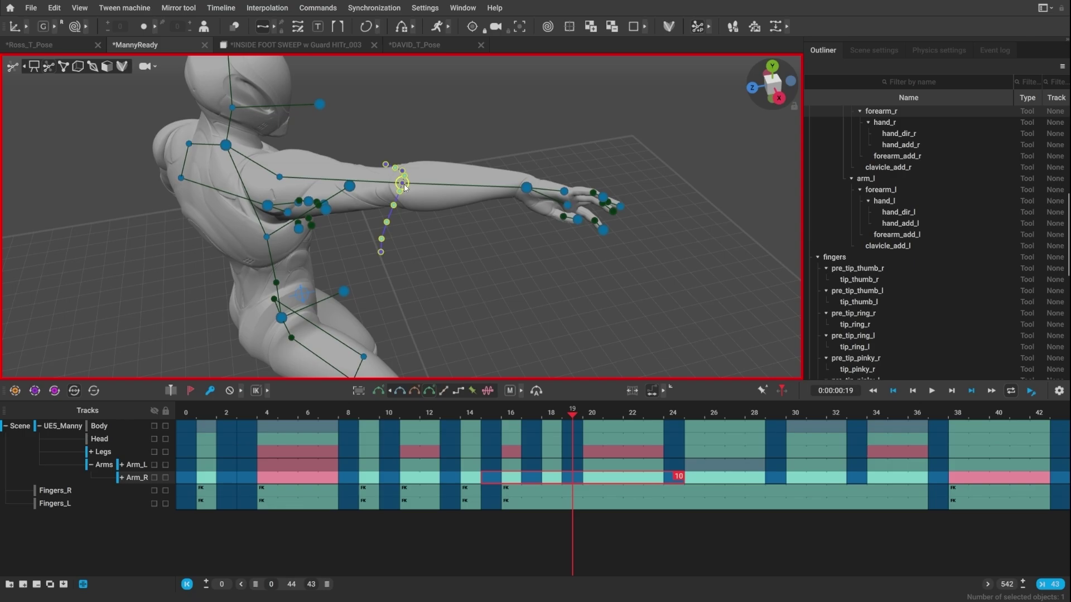
pyautogui.moveTo(444, 156); pyautogui.dragTo(394, 280, button='right')
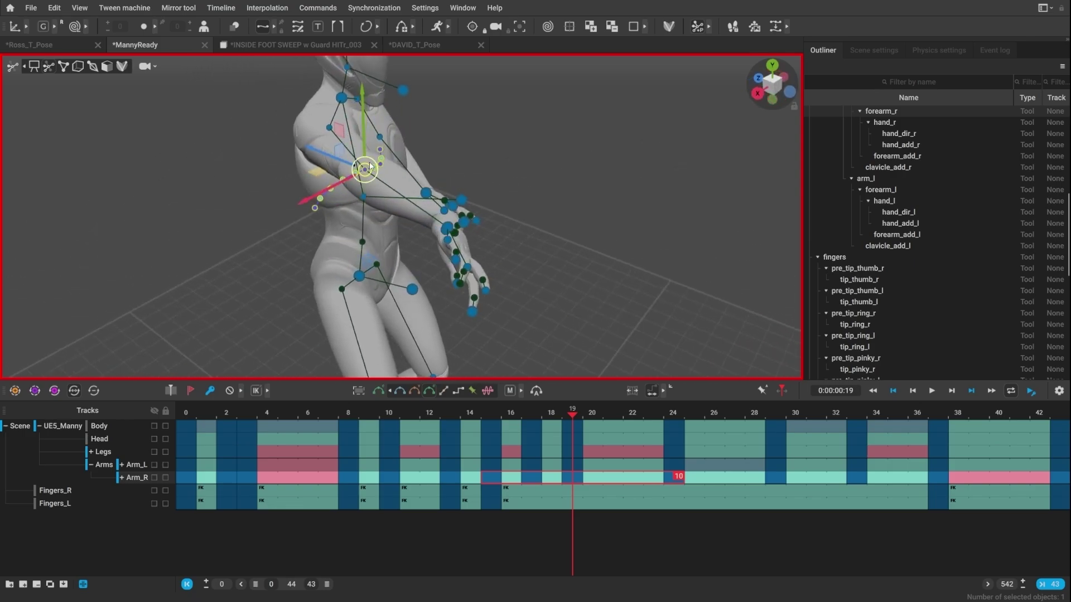
pyautogui.click(490, 162)
pyautogui.moveTo(506, 190); pyautogui.dragTo(458, 256, button='right')
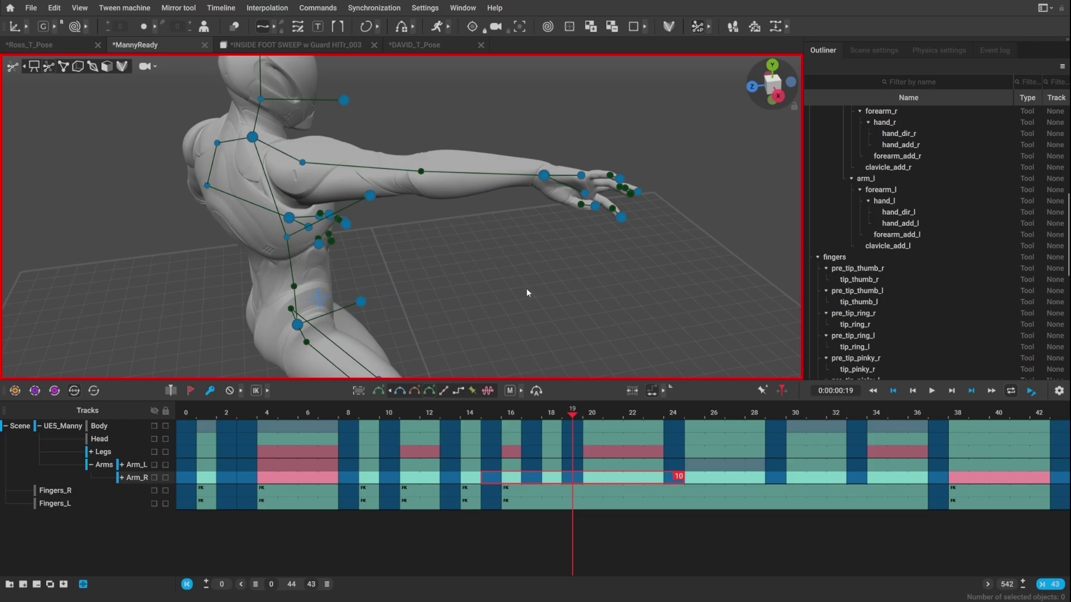
# - Play back the animation with the rig hidden to review the right arm's motion, and stop the playback
pyautogui.press('space')
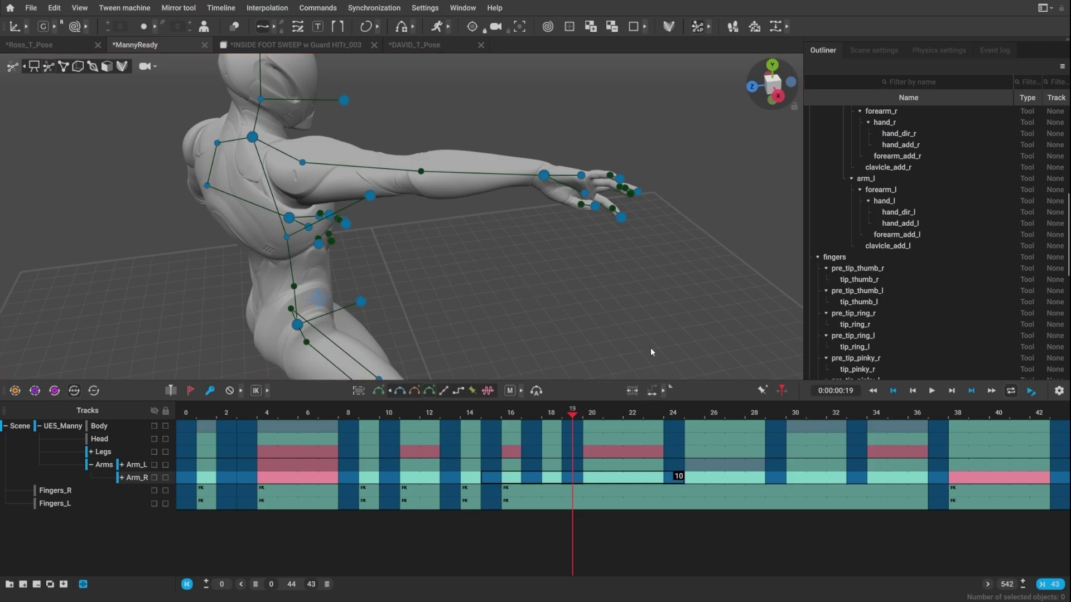
pyautogui.scroll(-3, 641, 182)
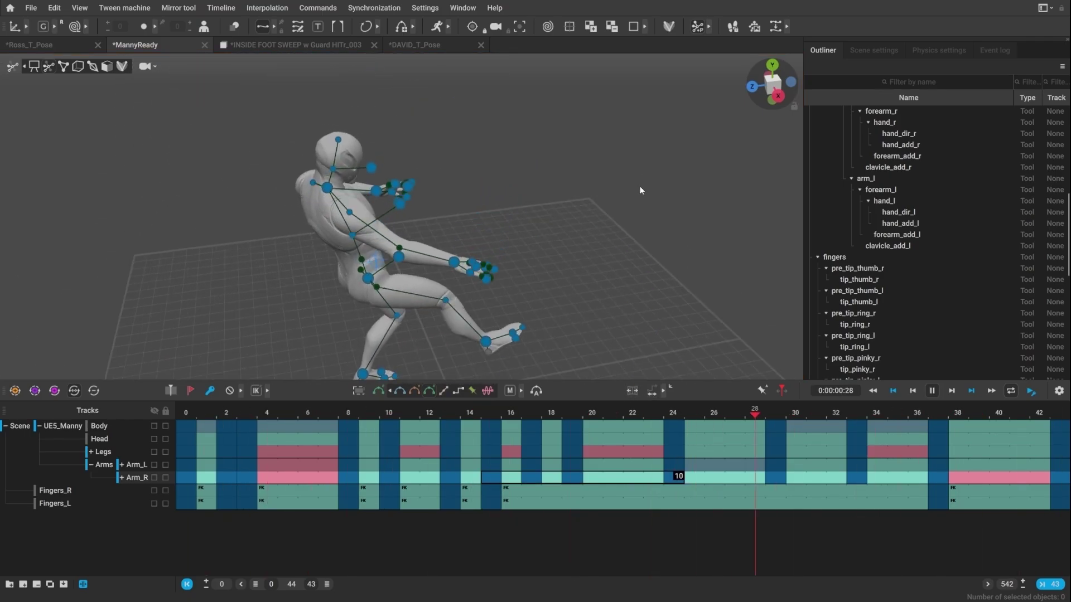
pyautogui.press('1')
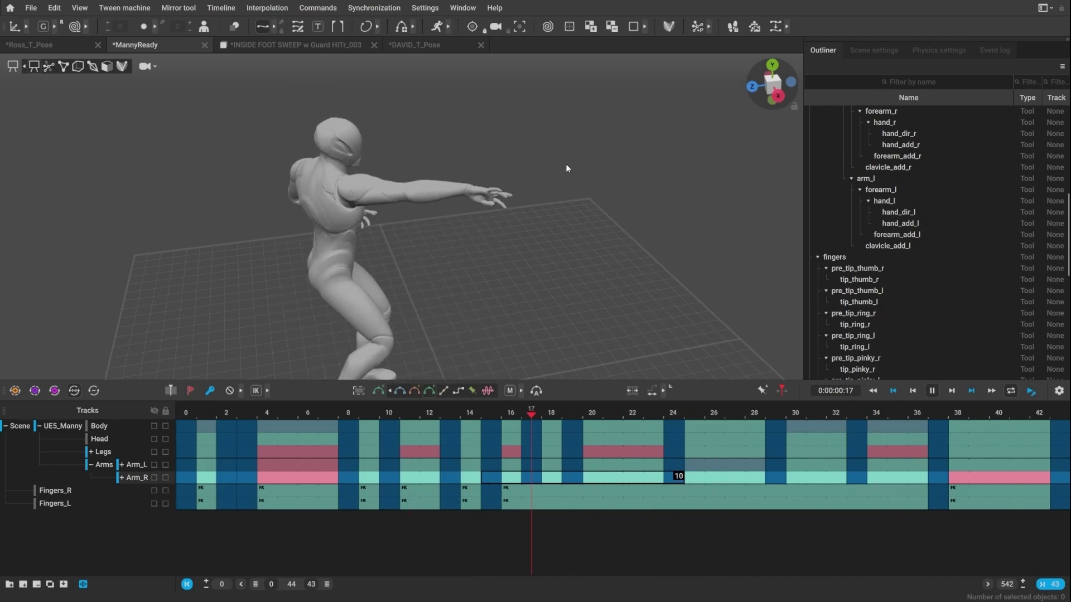
pyautogui.press('space')
pyautogui.keyDown('alt'); pyautogui.moveTo(601, 204); pyautogui.dragTo(323, 178); pyautogui.keyUp('alt')
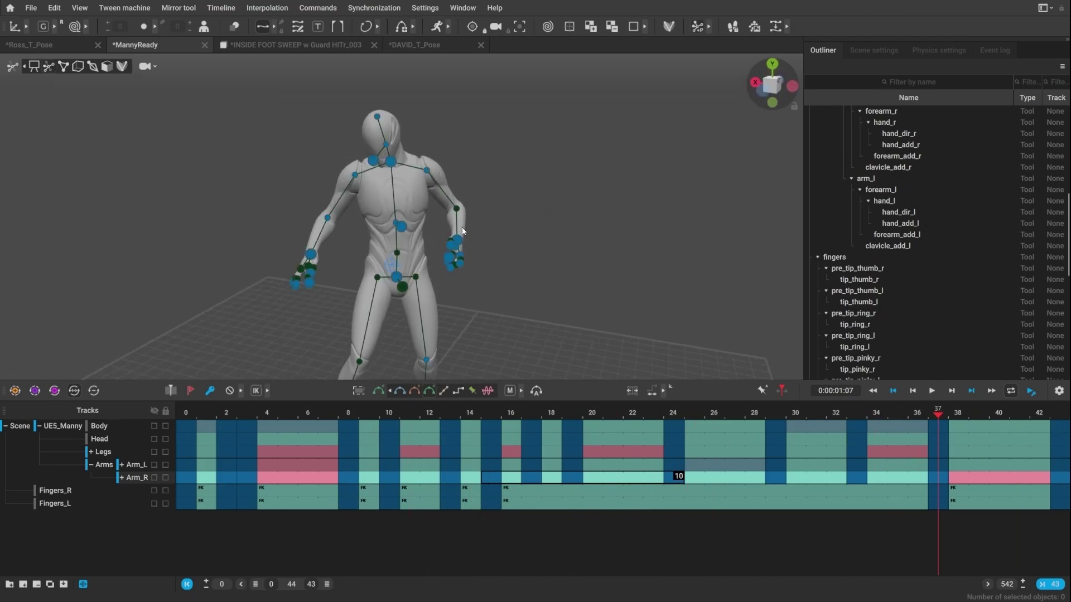
# - At frame 0, select the middle fingertip points of both the left and right hands together
pyautogui.scroll(5, 414, 300)
pyautogui.keyDown('alt'); pyautogui.moveTo(413, 300); pyautogui.dragTo(470, 200, button='middle'); pyautogui.keyUp('alt')
pyautogui.keyDown('alt'); pyautogui.moveTo(470, 201); pyautogui.dragTo(508, 209); pyautogui.keyUp('alt')
pyautogui.moveTo(508, 210); pyautogui.dragTo(443, 188, button='right')
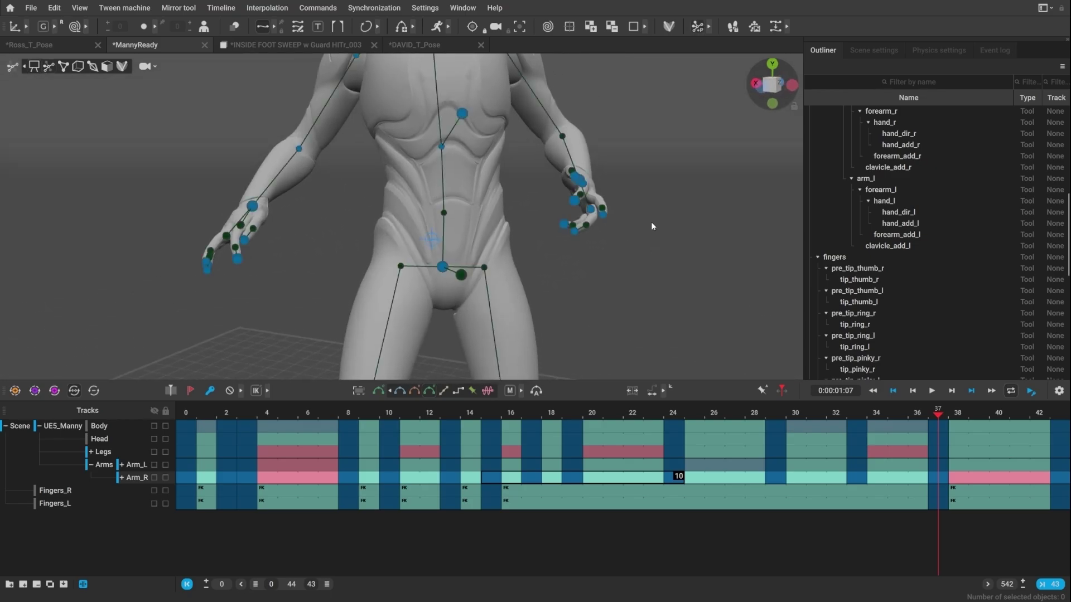
pyautogui.click(603, 214)
pyautogui.moveTo(476, 239)
pyautogui.mouseDown(button='right')
pyautogui.moveTo(586, 232)
pyautogui.moveTo(329, 230)
pyautogui.moveTo(516, 221)
pyautogui.moveTo(466, 228)
pyautogui.mouseUp(button='right')
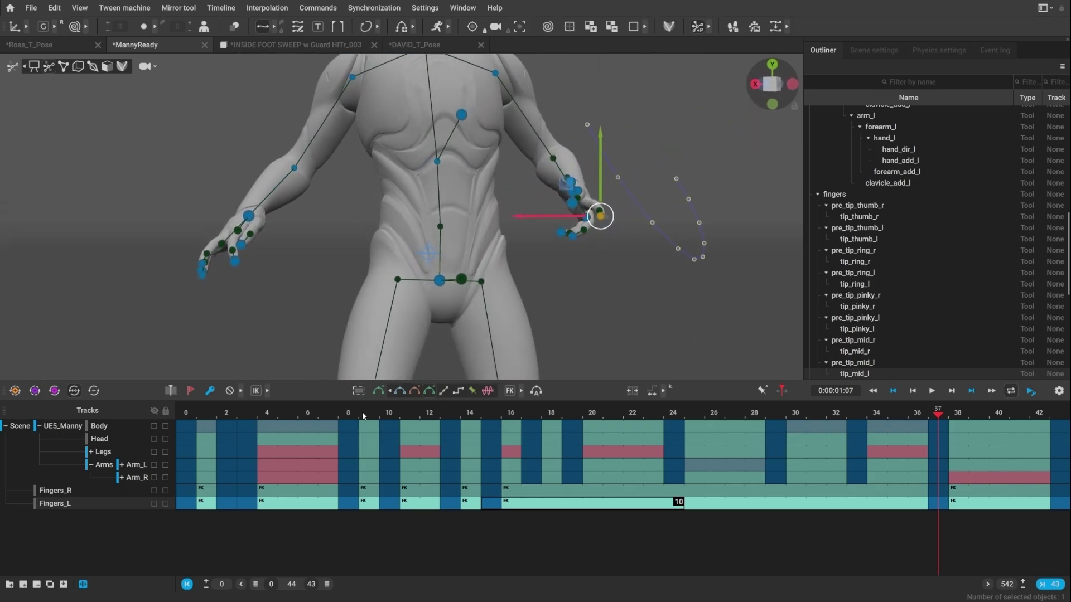
pyautogui.moveTo(362, 412); pyautogui.dragTo(191, 424)
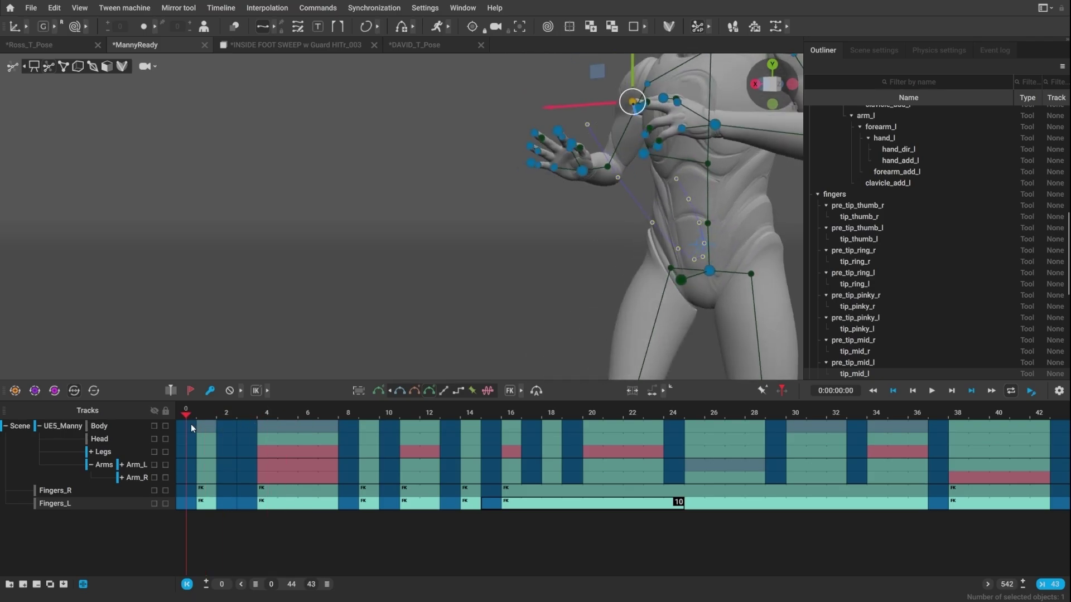
pyautogui.moveTo(278, 302); pyautogui.dragTo(337, 229, button='right')
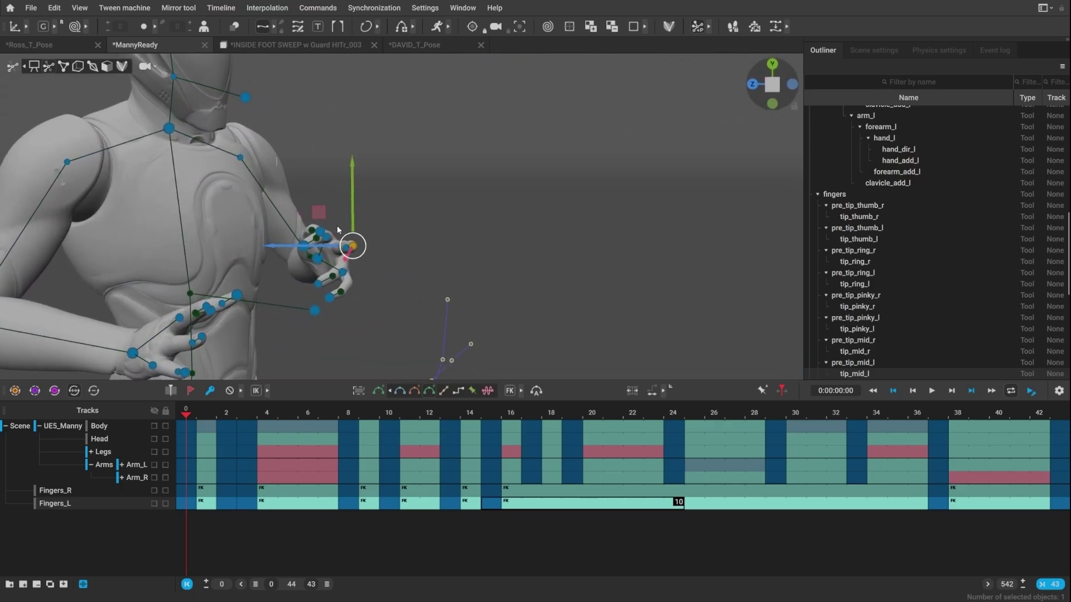
pyautogui.keyDown('shift'); pyautogui.click(207, 309); pyautogui.keyUp('shift')
# - With interval edit mode on over the full Fingers_R and Fingers_L tracks, lower the right middle fingertip slightly at frame 0
pyautogui.keyDown('alt'); pyautogui.moveTo(400, 302); pyautogui.dragTo(330, 305); pyautogui.keyUp('alt')
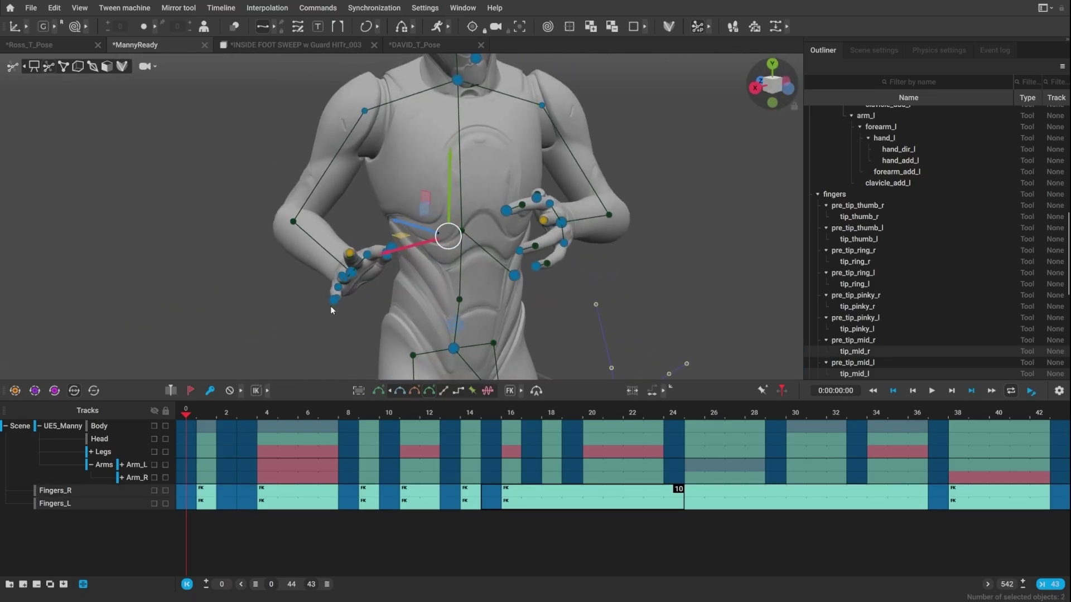
pyautogui.keyDown('alt'); pyautogui.moveTo(330, 306); pyautogui.dragTo(134, 163, button='middle'); pyautogui.keyUp('alt')
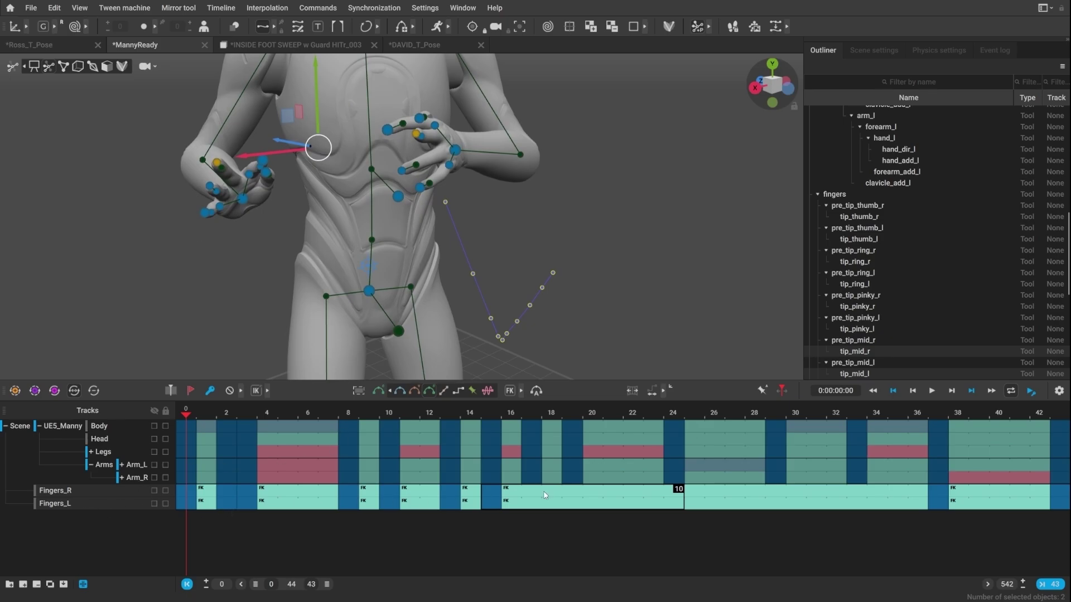
pyautogui.click(124, 490)
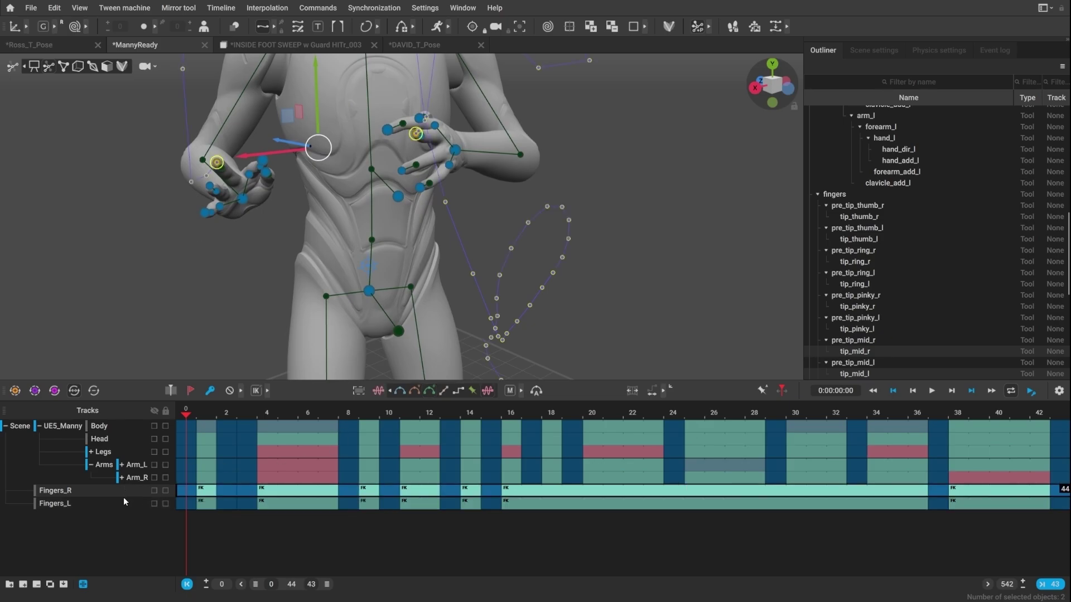
pyautogui.click(653, 394)
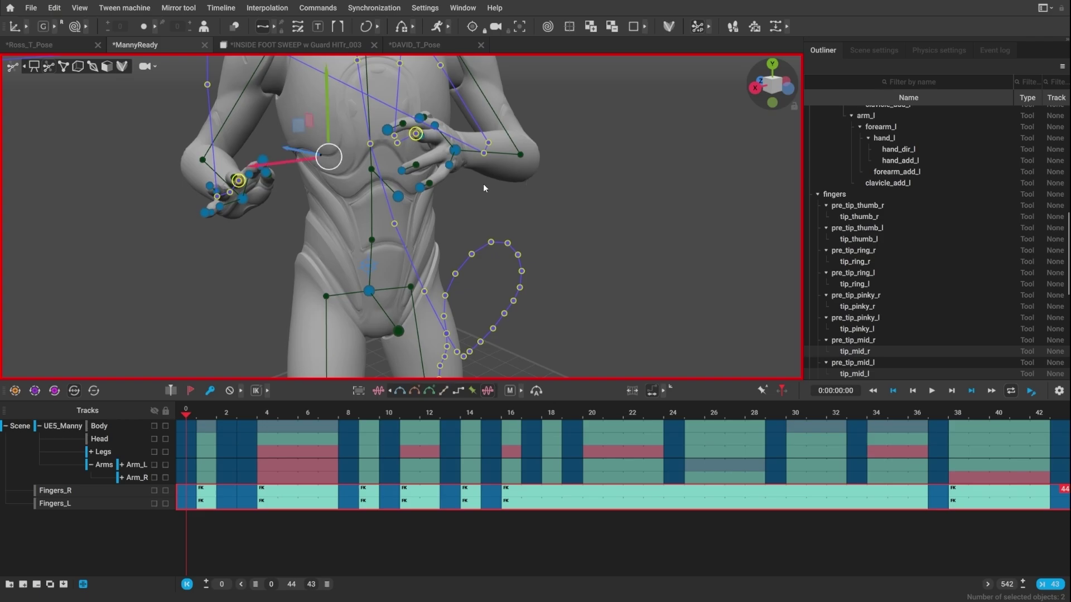
# - Extend the left middle fingertip outward at frame 0 across the full Fingers_L interval to straighten the finger, and deselect it
pyautogui.keyDown('alt'); pyautogui.moveTo(436, 211); pyautogui.dragTo(403, 212); pyautogui.keyUp('alt')
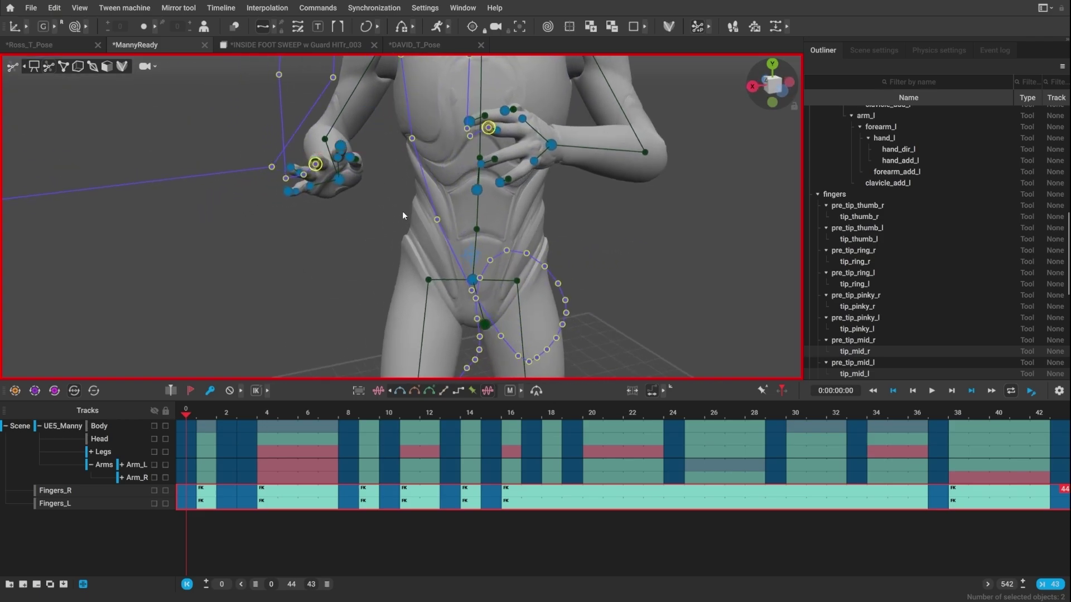
pyautogui.keyDown('alt'); pyautogui.moveTo(346, 160); pyautogui.dragTo(183, 170); pyautogui.keyUp('alt')
pyautogui.scroll(3, 385, 157)
pyautogui.keyDown('alt'); pyautogui.moveTo(397, 159); pyautogui.dragTo(429, 403, button='middle'); pyautogui.keyUp('alt')
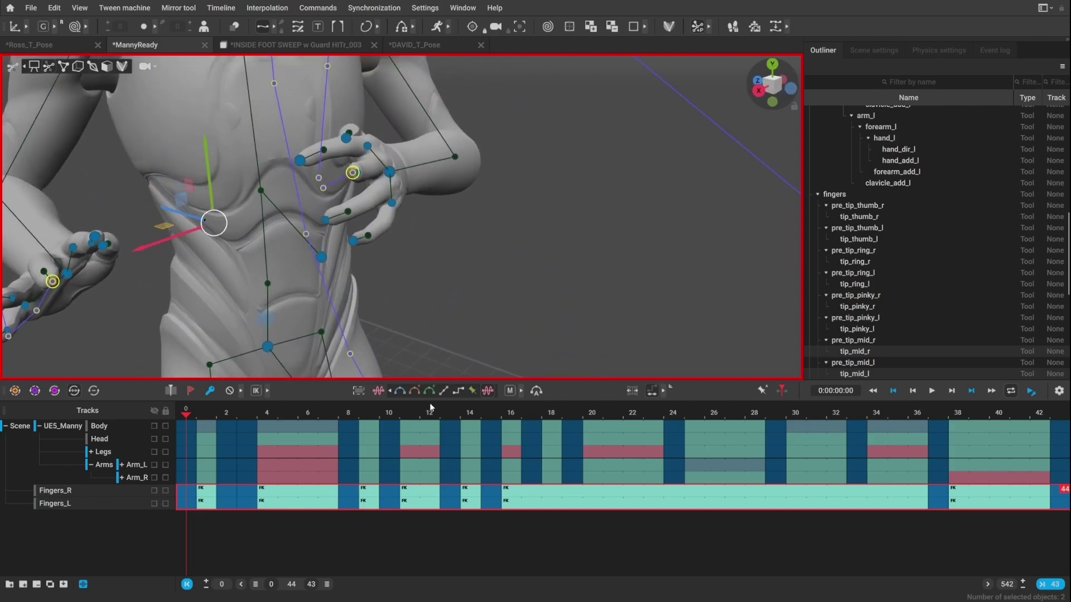
pyautogui.scroll(1, 430, 403)
pyautogui.keyDown('alt'); pyautogui.moveTo(382, 227); pyautogui.dragTo(490, 180); pyautogui.keyUp('alt')
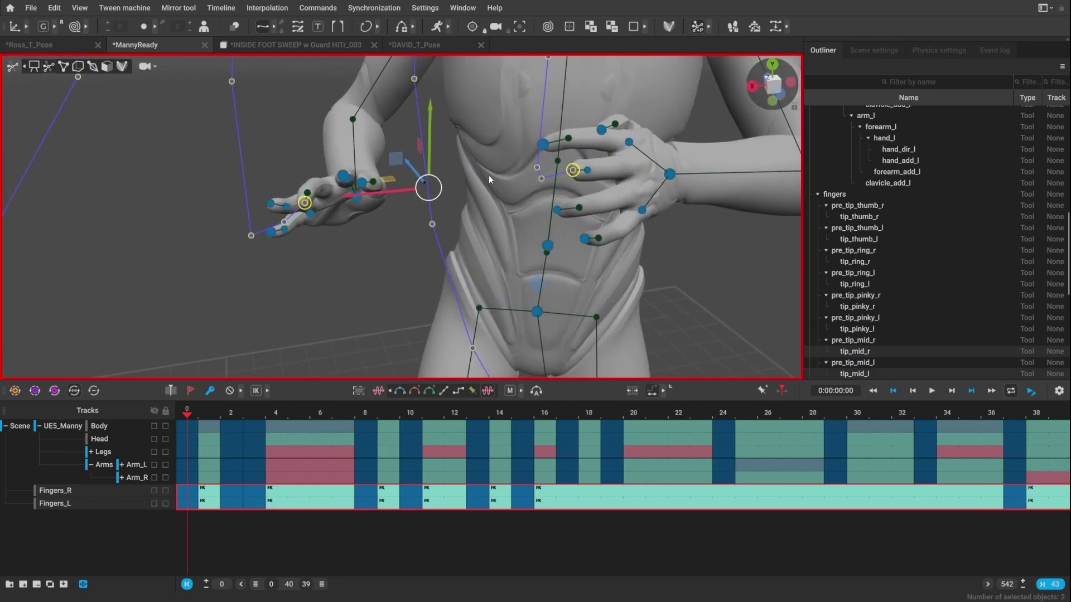
pyautogui.click(586, 174)
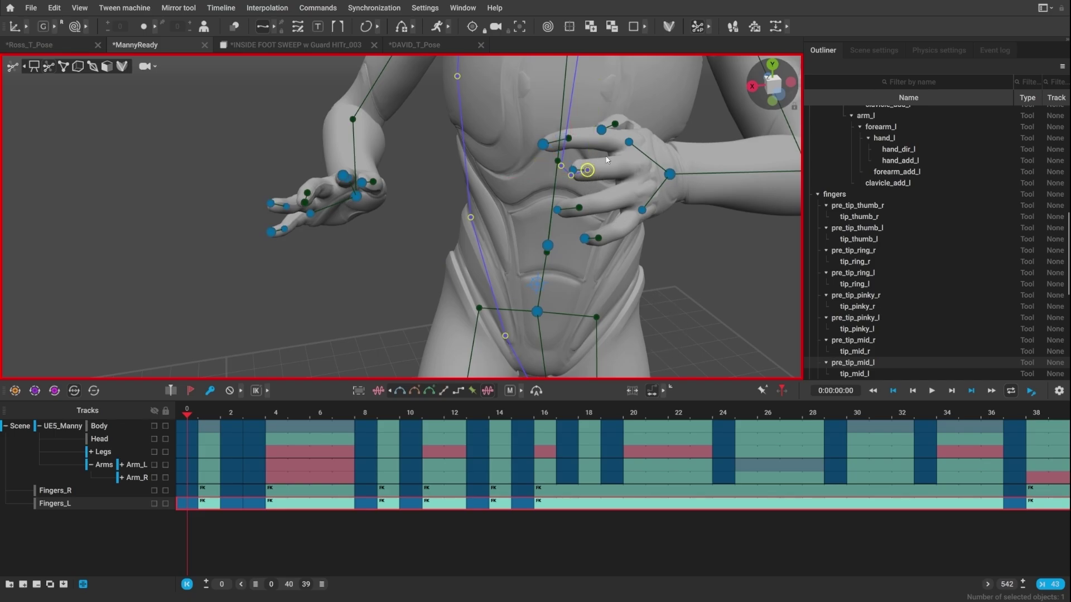
pyautogui.moveTo(607, 160); pyautogui.dragTo(597, 215, button='right')
pyautogui.click(594, 208)
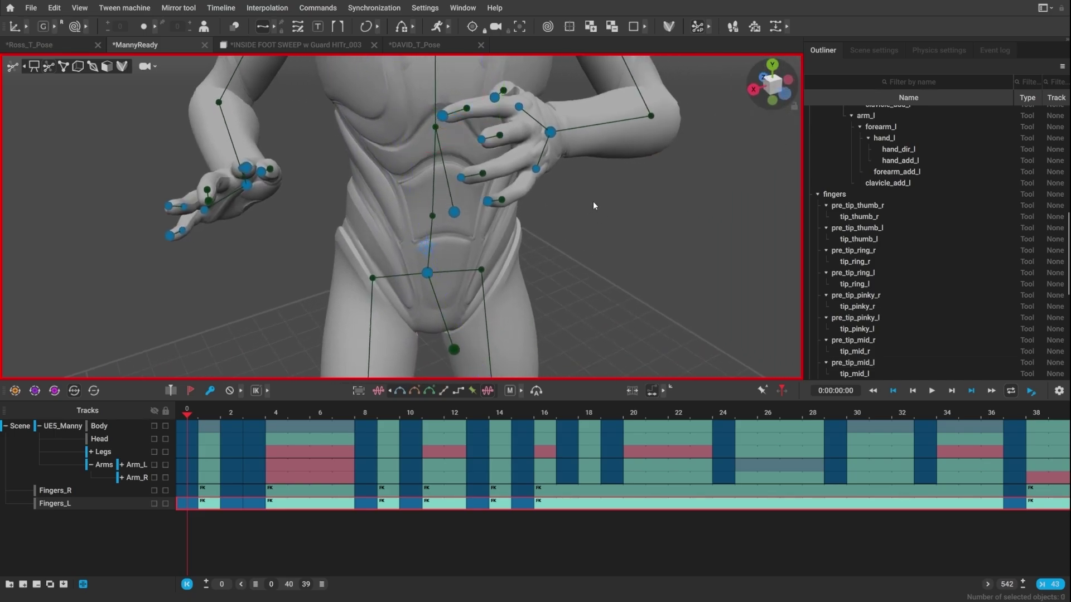
pyautogui.click(482, 140)
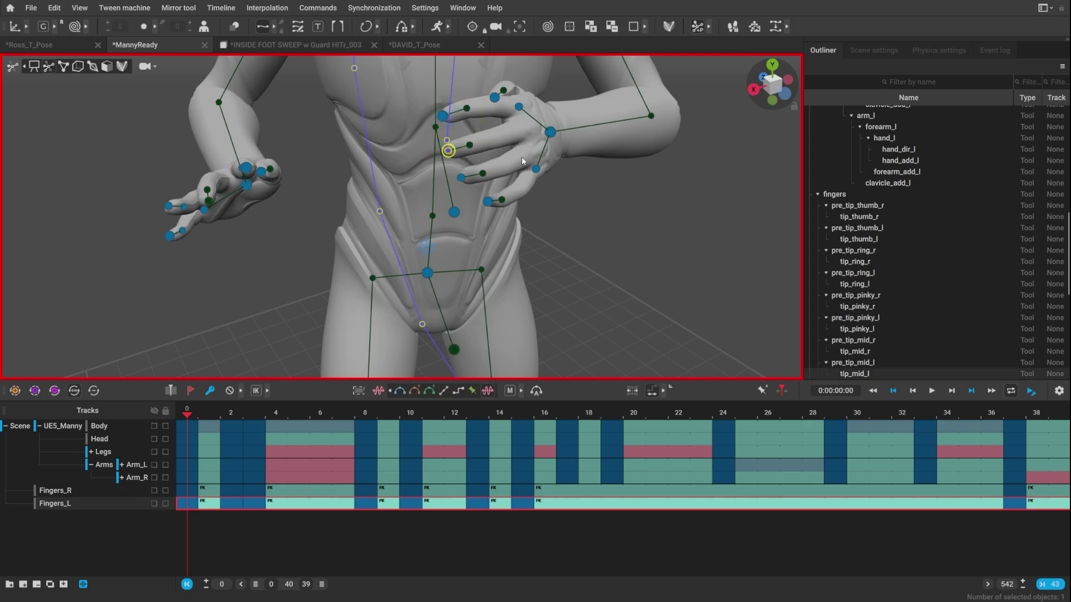
pyautogui.click(629, 213)
# - Play back the animation with the rig hidden and examine the full-body and hand motion from the front, sides and above
pyautogui.moveTo(629, 212); pyautogui.dragTo(564, 233, button='right')
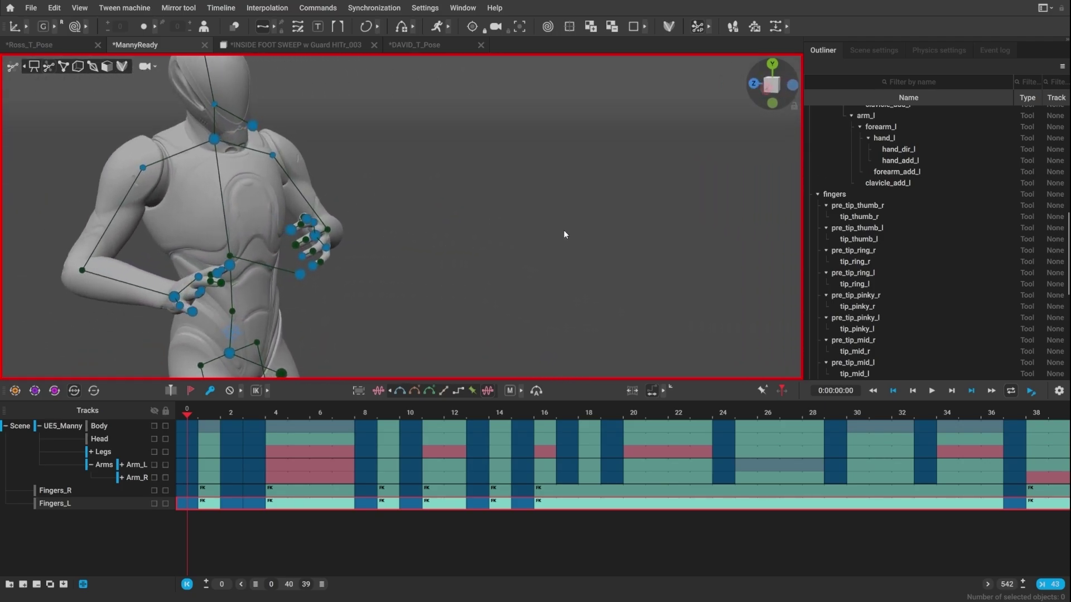
pyautogui.press('space')
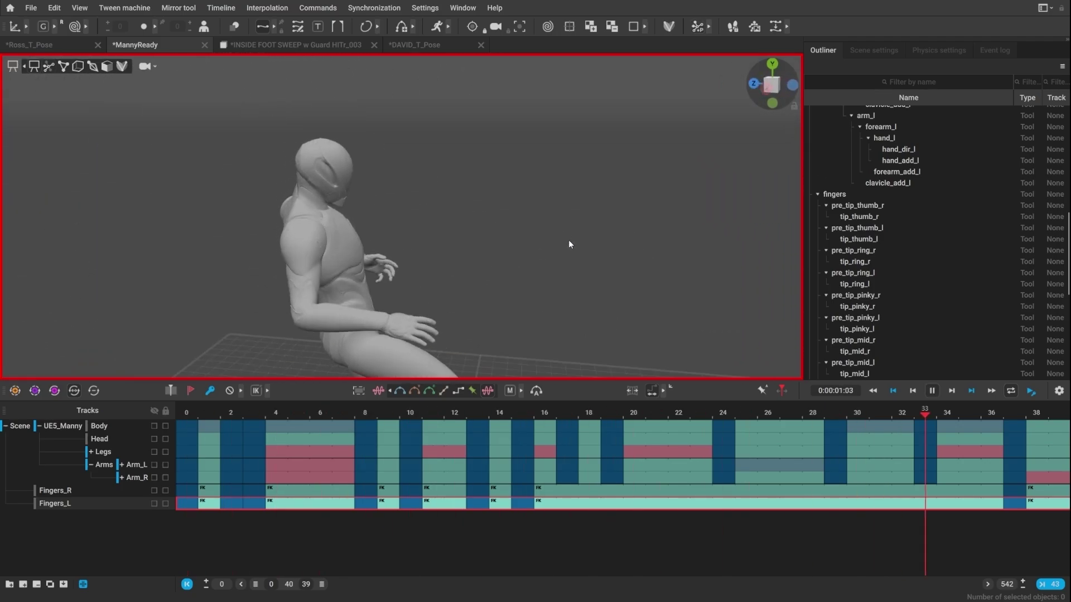
pyautogui.scroll(-10, 570, 245)
pyautogui.keyDown('alt'); pyautogui.moveTo(571, 247); pyautogui.dragTo(435, 273); pyautogui.keyUp('alt')
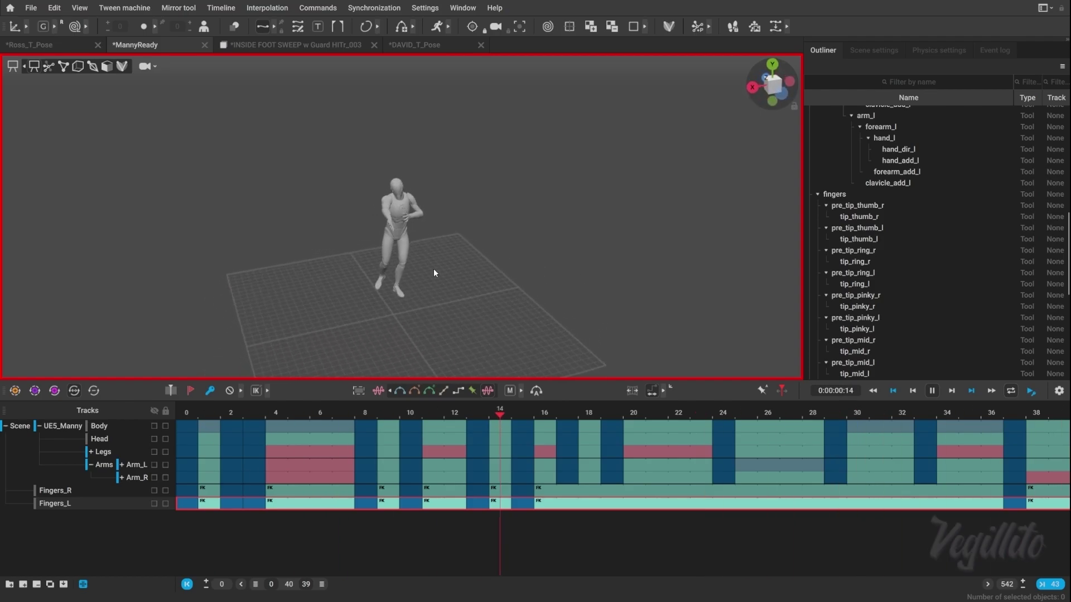
pyautogui.moveTo(433, 268); pyautogui.dragTo(347, 260, button='right')
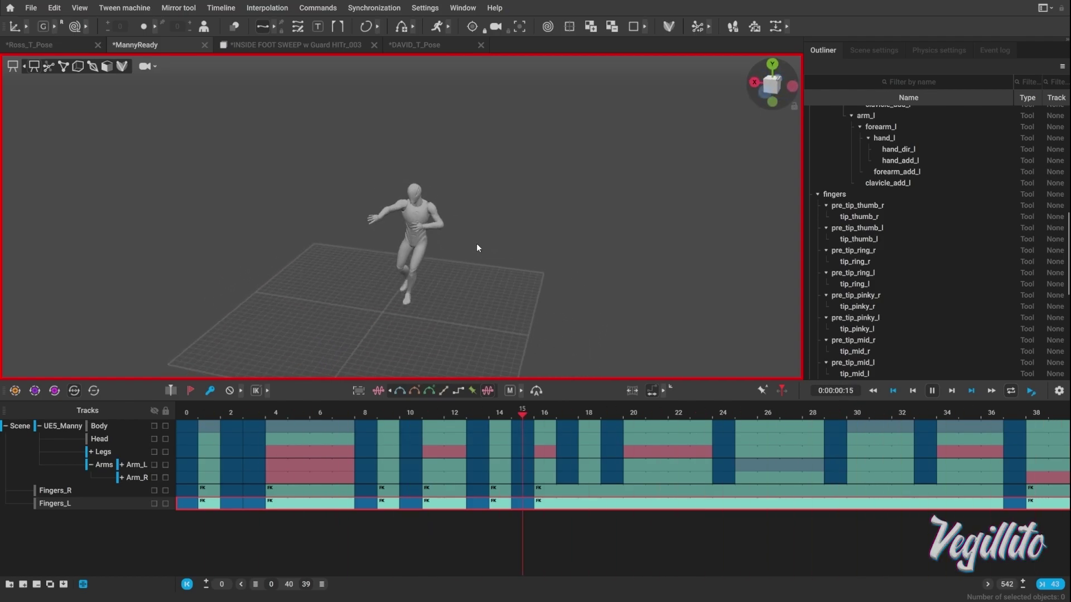
pyautogui.scroll(6, 482, 259)
pyautogui.keyDown('alt'); pyautogui.moveTo(482, 261); pyautogui.dragTo(396, 283); pyautogui.keyUp('alt')
pyautogui.keyDown('alt'); pyautogui.moveTo(397, 283); pyautogui.dragTo(430, 180, button='middle'); pyautogui.keyUp('alt')
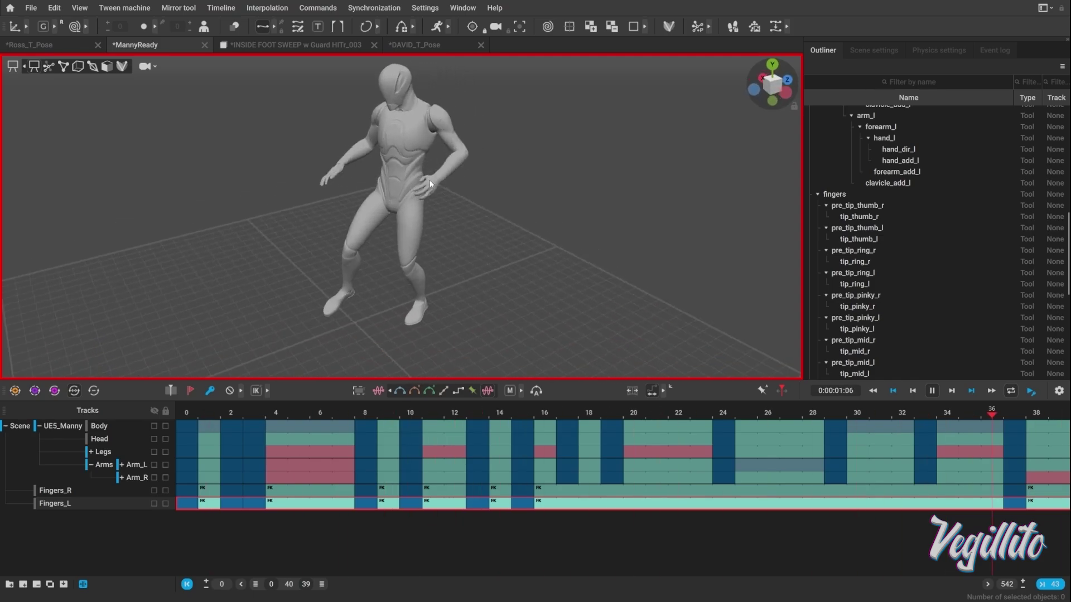
pyautogui.keyDown('alt'); pyautogui.moveTo(430, 180); pyautogui.dragTo(475, 159); pyautogui.keyUp('alt')
pyautogui.keyDown('alt'); pyautogui.moveTo(407, 153); pyautogui.dragTo(379, 149); pyautogui.keyUp('alt')
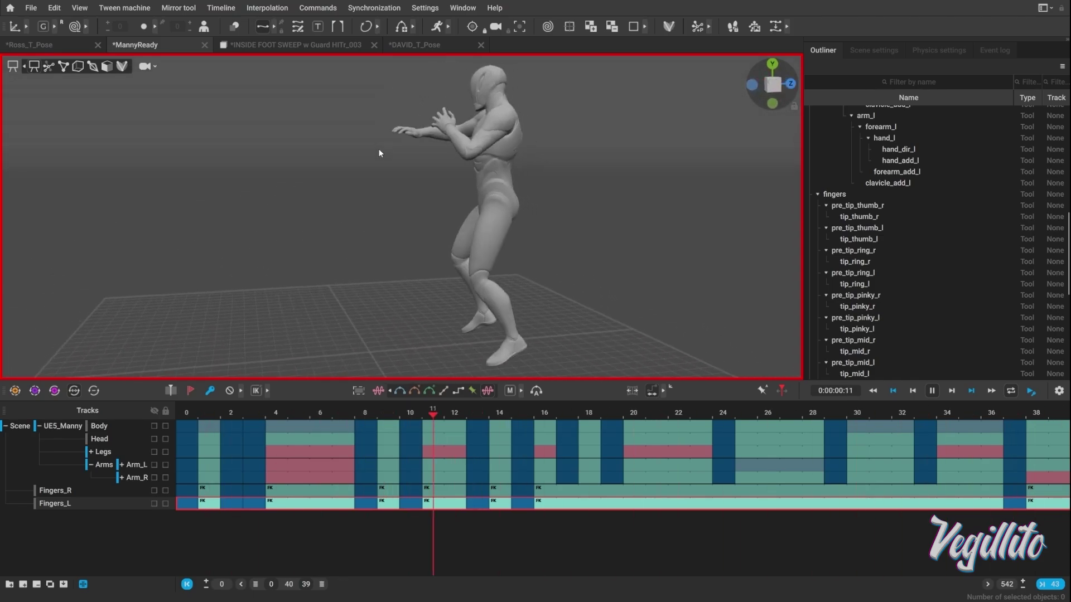
pyautogui.moveTo(379, 148); pyautogui.dragTo(483, 299, button='right')
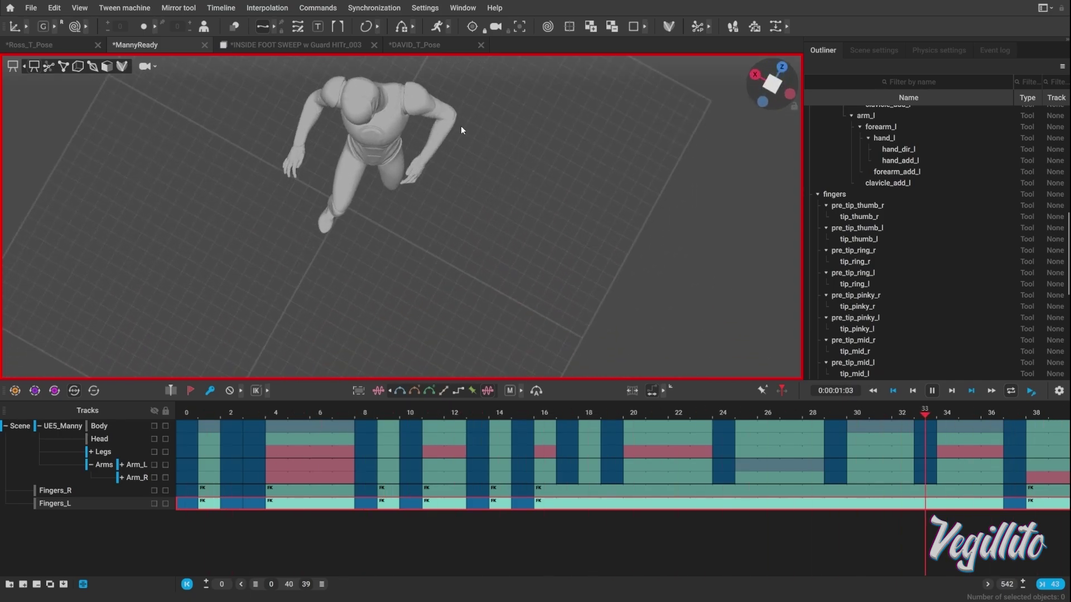
pyautogui.moveTo(534, 175); pyautogui.dragTo(402, 104, button='right')
pyautogui.moveTo(471, 208); pyautogui.dragTo(634, 240, button='right')
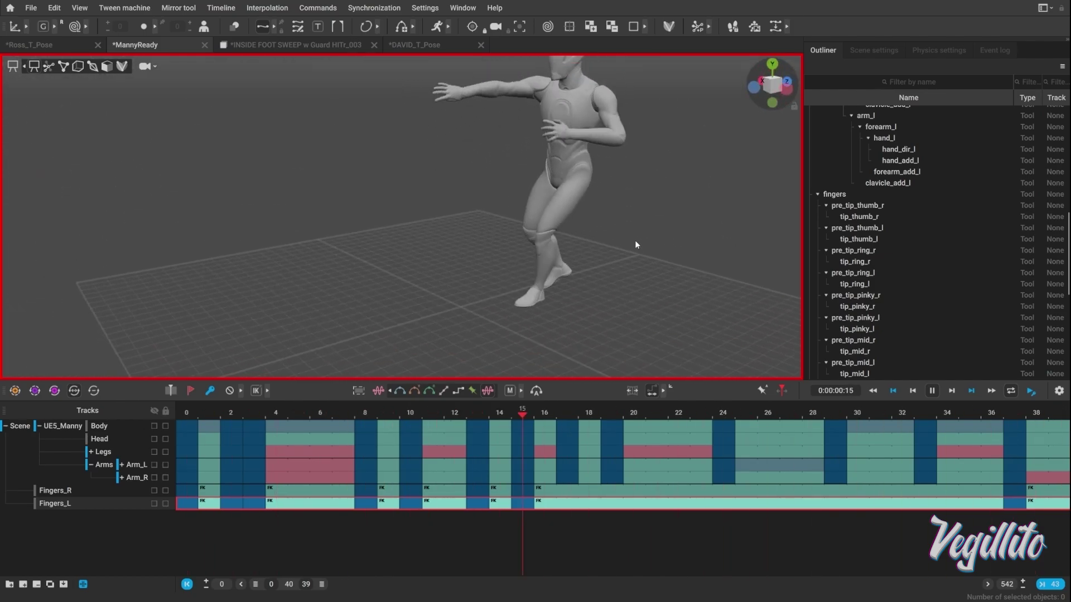